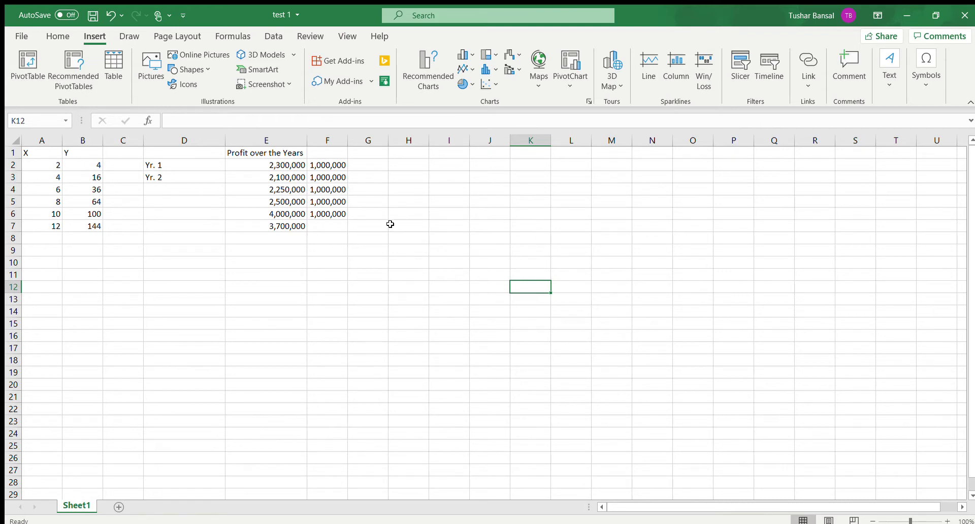
pyautogui.moveTo(34, 153); pyautogui.dragTo(89, 229)
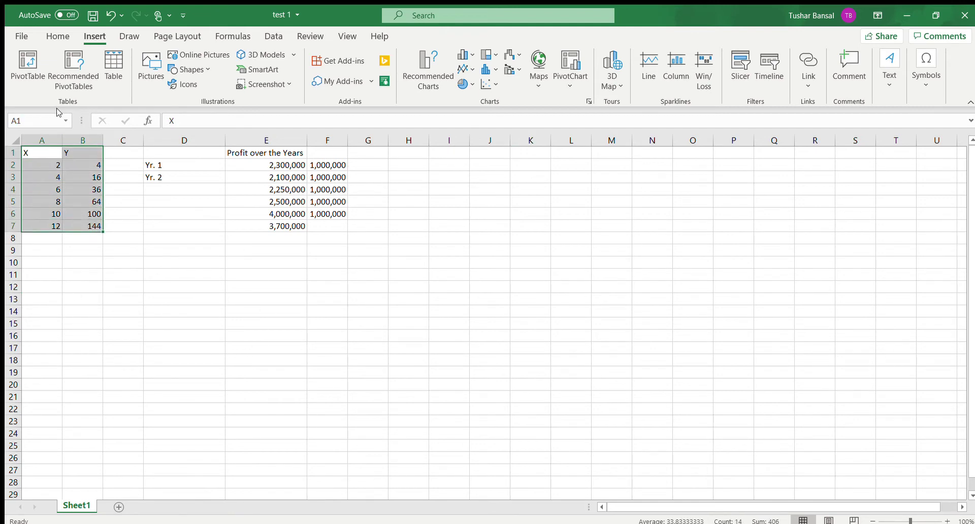
pyautogui.click(45, 163)
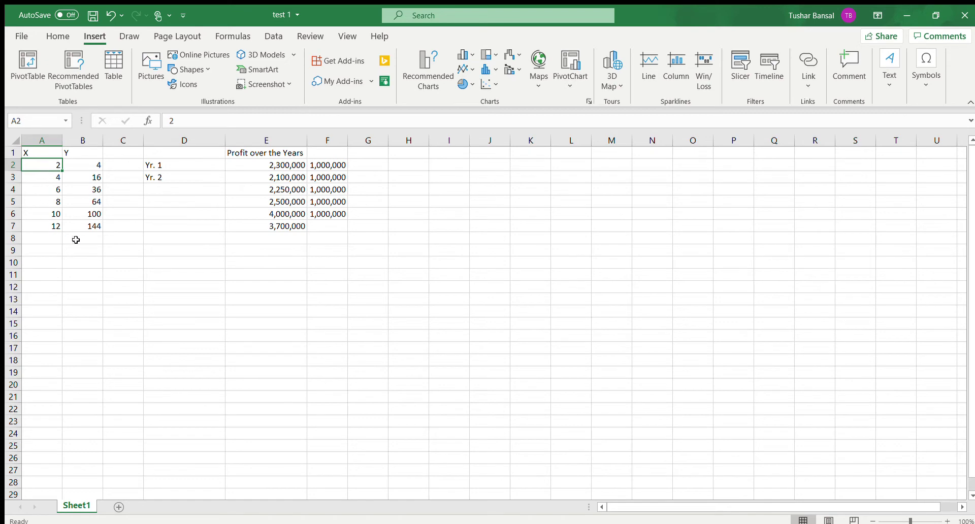
pyautogui.moveTo(44, 164); pyautogui.dragTo(97, 179)
pyautogui.click(122, 260)
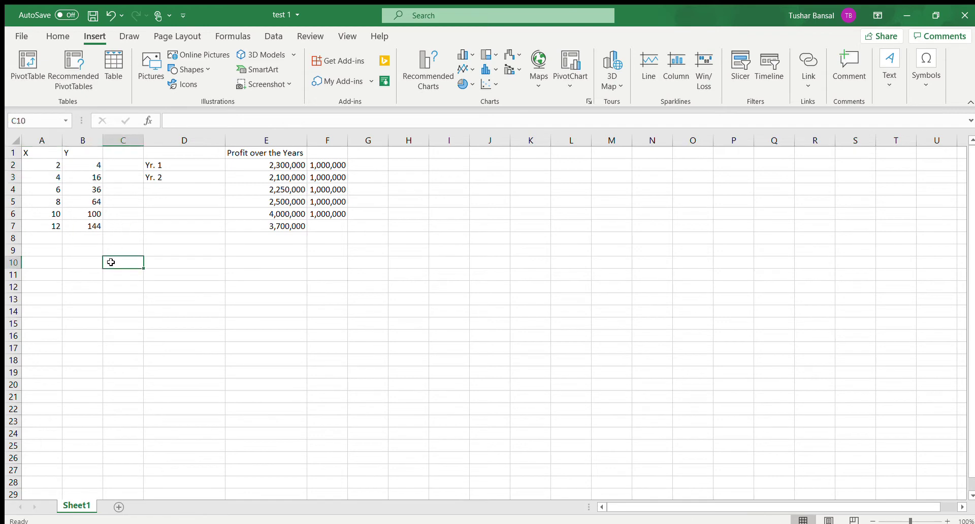
pyautogui.moveTo(33, 151); pyautogui.dragTo(94, 227)
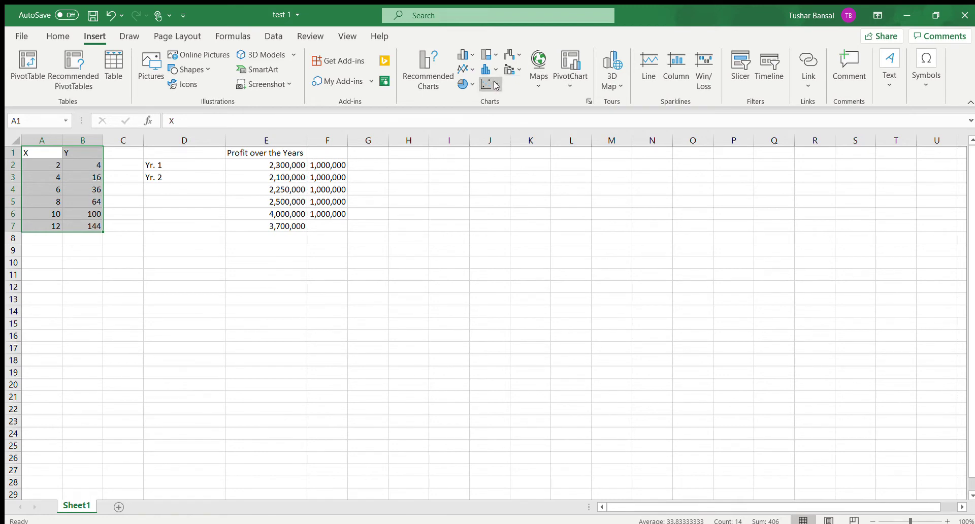
pyautogui.click(208, 282)
pyautogui.click(59, 37)
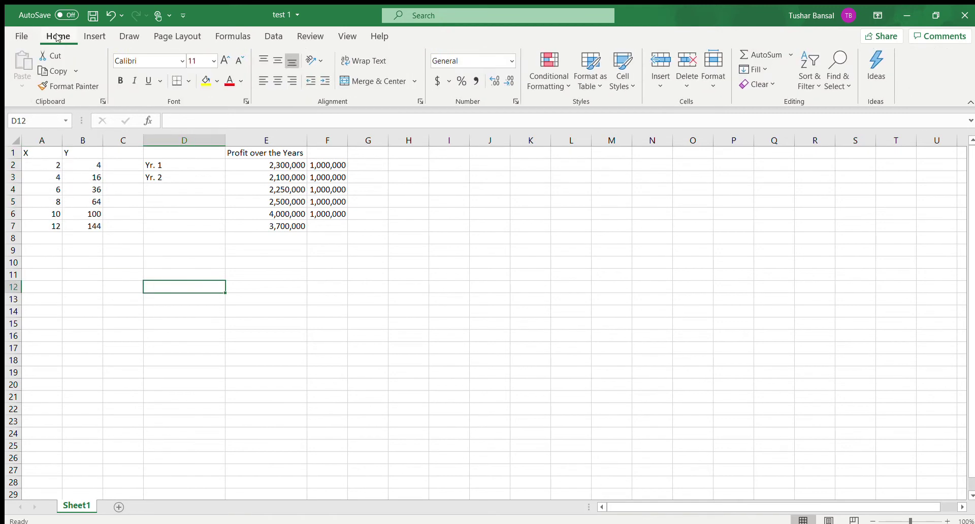
pyautogui.click(94, 36)
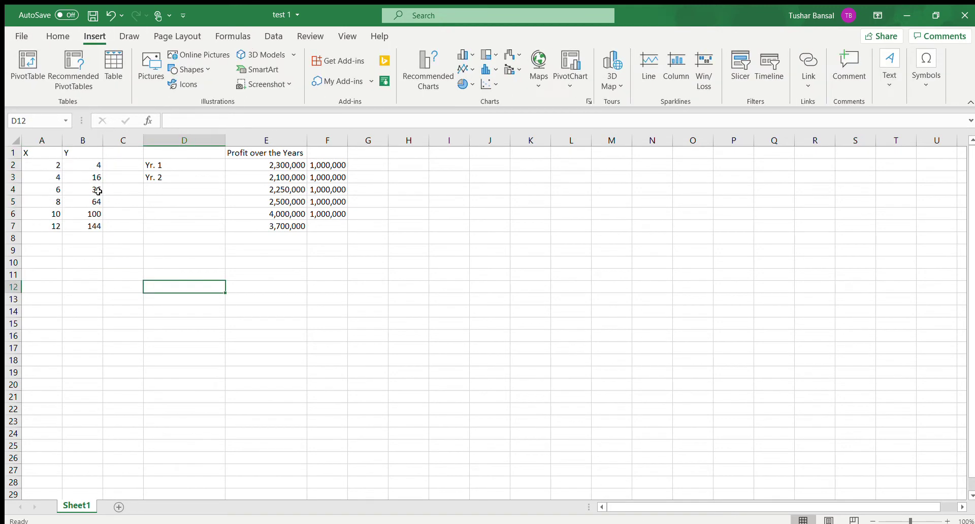
# Step: Insert a scatter chart with smooth lines from the X and Y data in A1:B7
pyautogui.moveTo(42, 153); pyautogui.dragTo(91, 227)
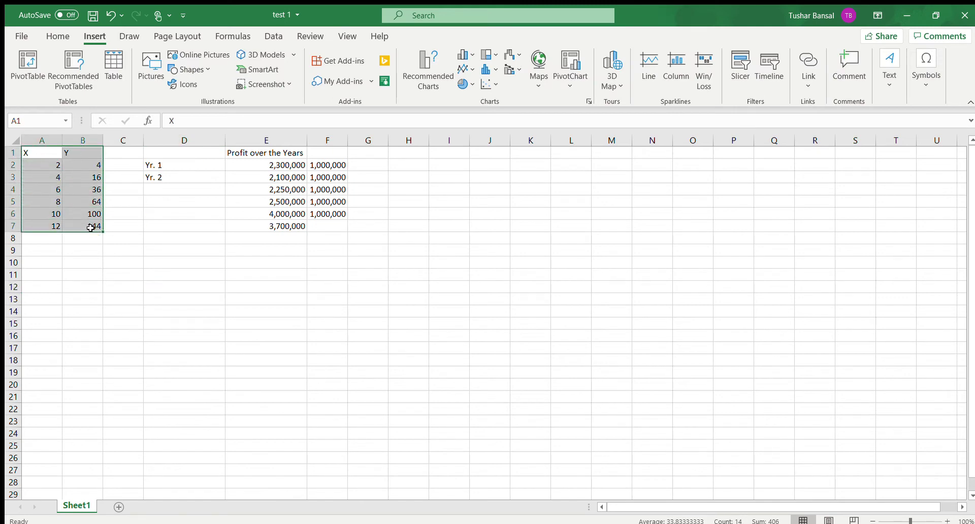
pyautogui.click(495, 86)
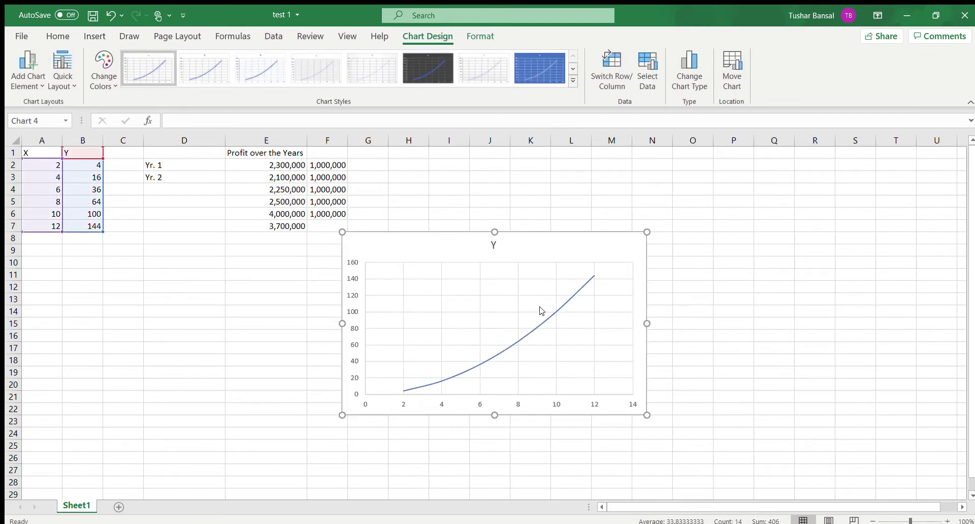
pyautogui.click(151, 336)
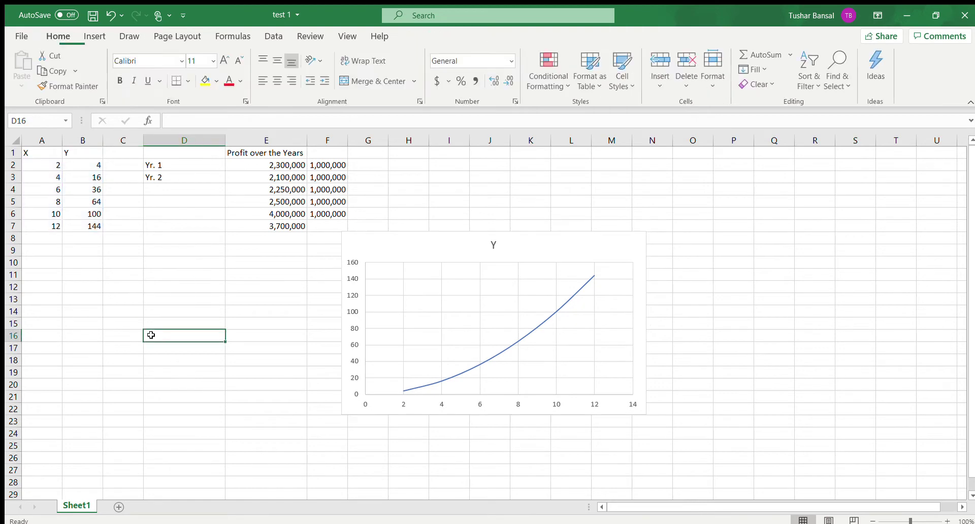
# Step: Examine the Y values in B2:B7 that the scatter chart plots
pyautogui.click(85, 164)
pyautogui.click(87, 177)
pyautogui.click(91, 190)
pyautogui.click(90, 201)
pyautogui.click(89, 214)
pyautogui.moveTo(84, 164); pyautogui.dragTo(84, 226)
pyautogui.click(153, 268)
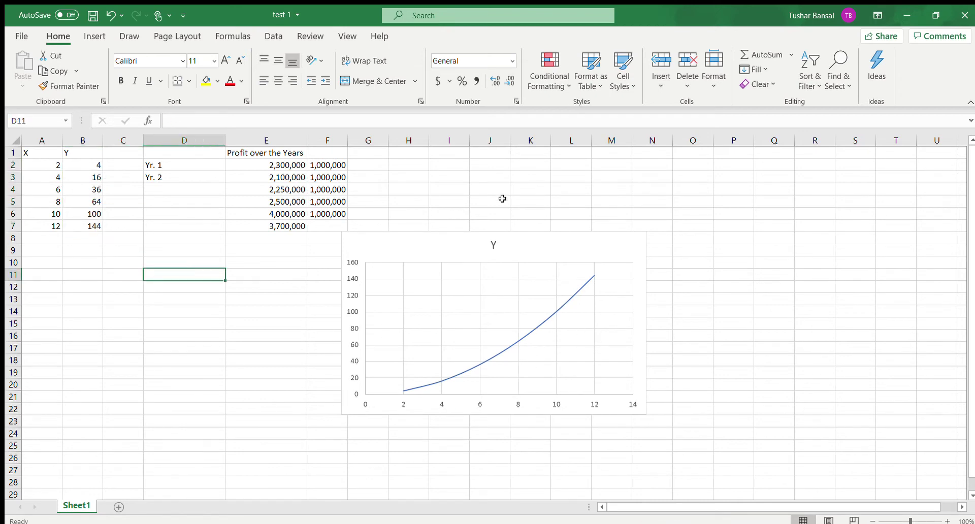
# Step: Change the scatter chart's title to "blah blah"
pyautogui.click(496, 245)
pyautogui.press('BackSpace')
pyautogui.write('blah blah')
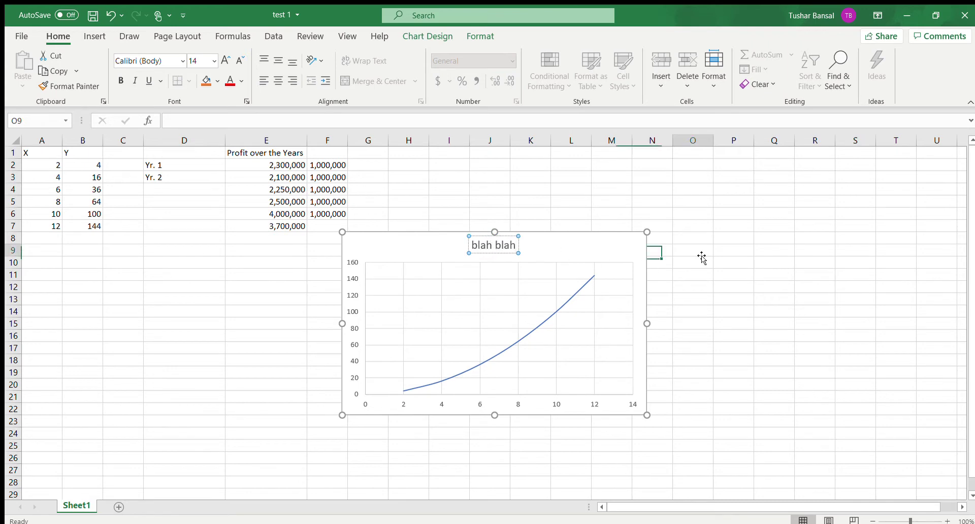
pyautogui.click(702, 257)
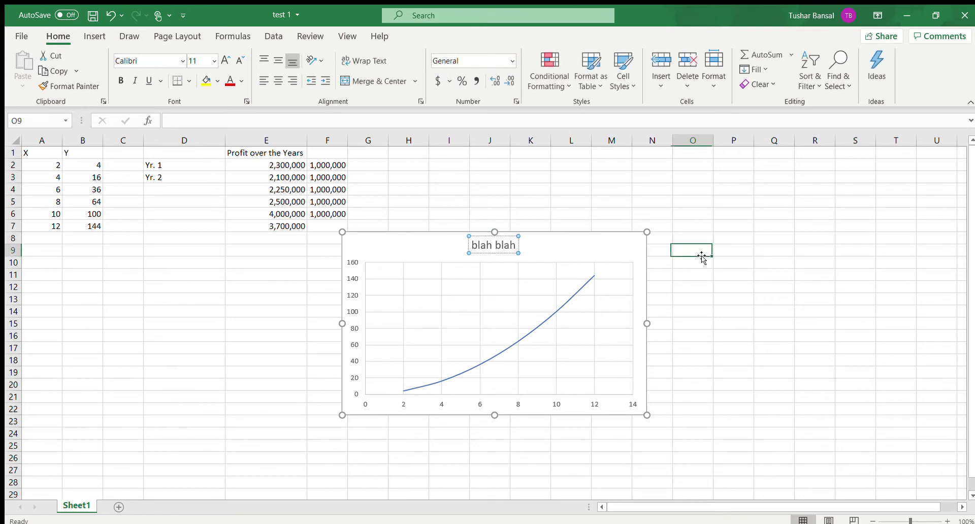
# Step: Replace the scatter chart with a line chart of the X and Y data in A1:B7
pyautogui.click(579, 249)
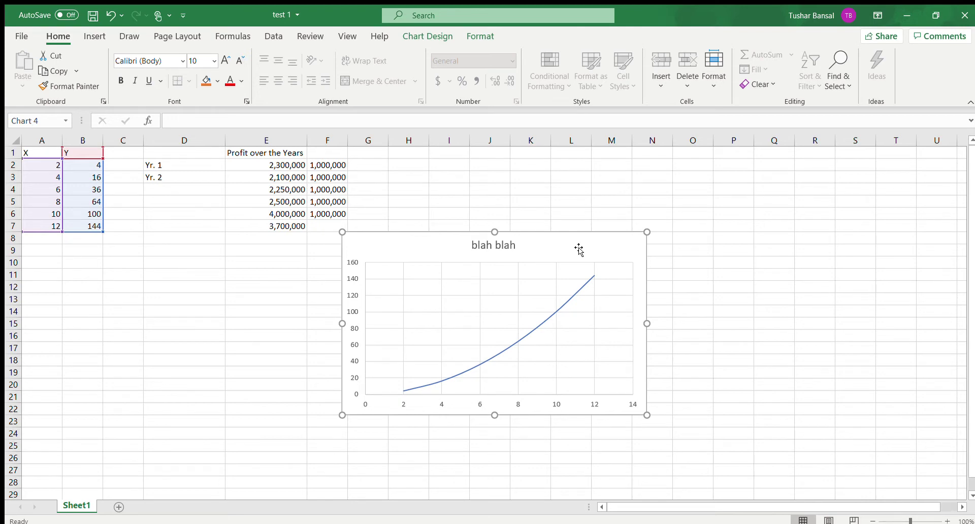
pyautogui.press('Delete')
pyautogui.moveTo(48, 156); pyautogui.dragTo(100, 230)
pyautogui.click(95, 36)
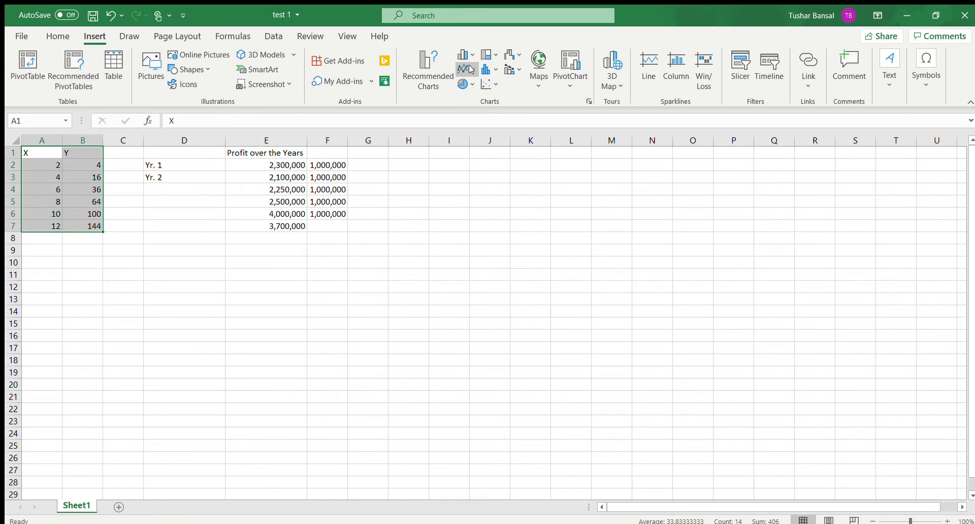
pyautogui.click(486, 112)
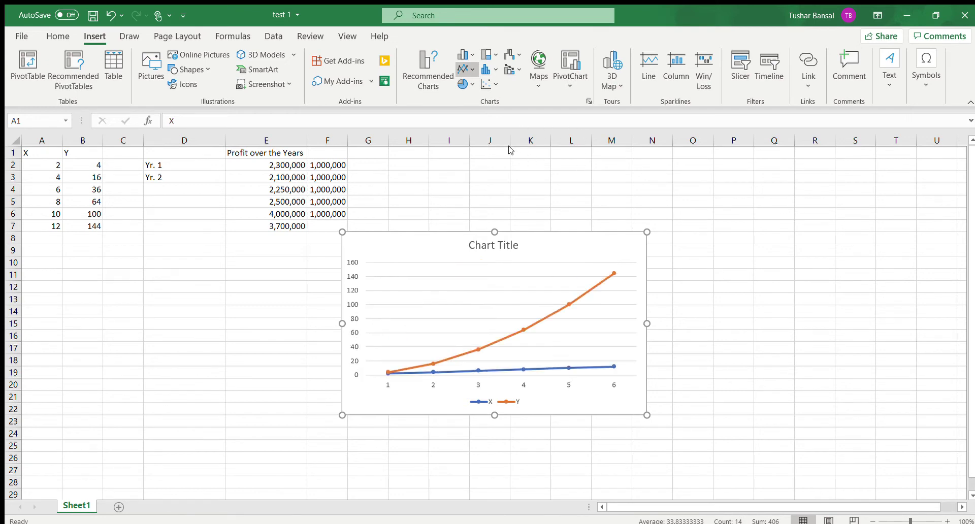
pyautogui.click(473, 117)
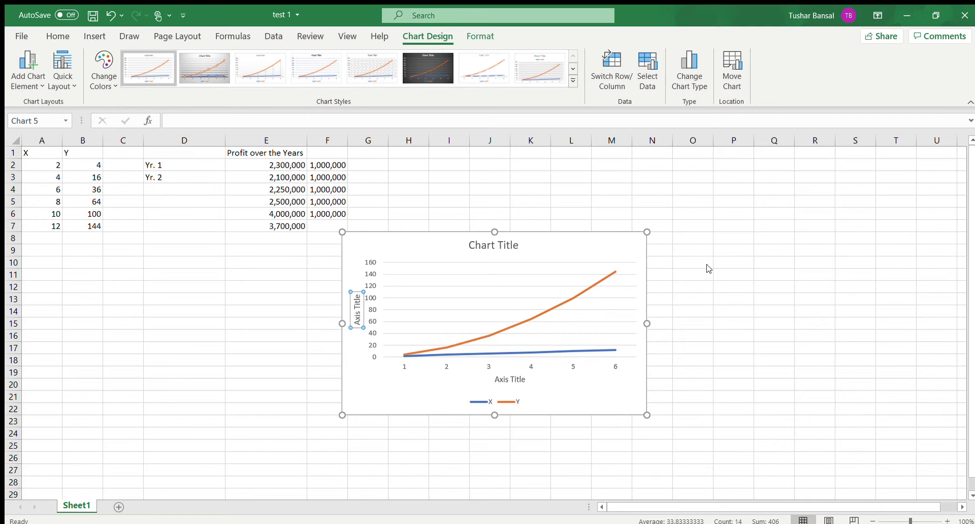
# Step: Undo the axis titles added to the line chart
pyautogui.hotkey('ctrl', 'z')
pyautogui.hotkey('ctrl', 'z')
pyautogui.hotkey('ctrl', 'z')
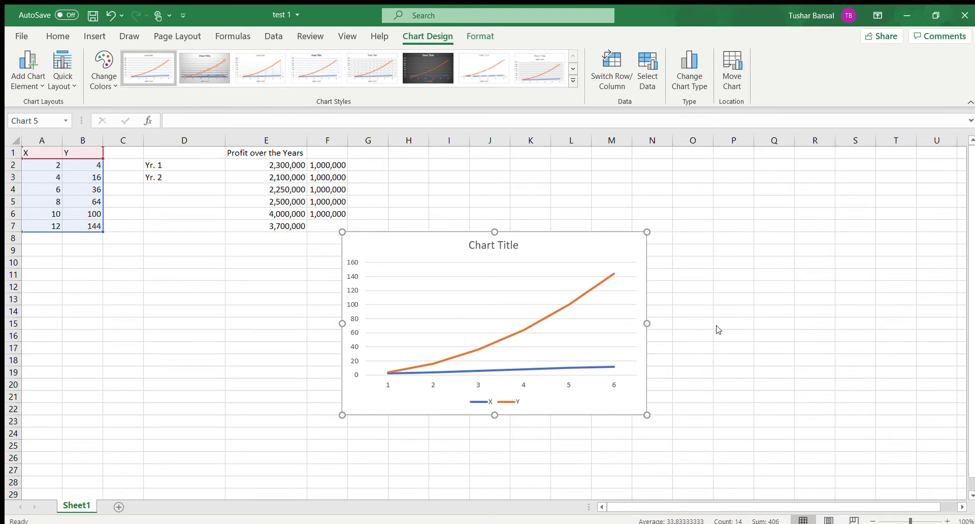
pyautogui.hotkey('ctrl', 'y')
pyautogui.click(733, 470)
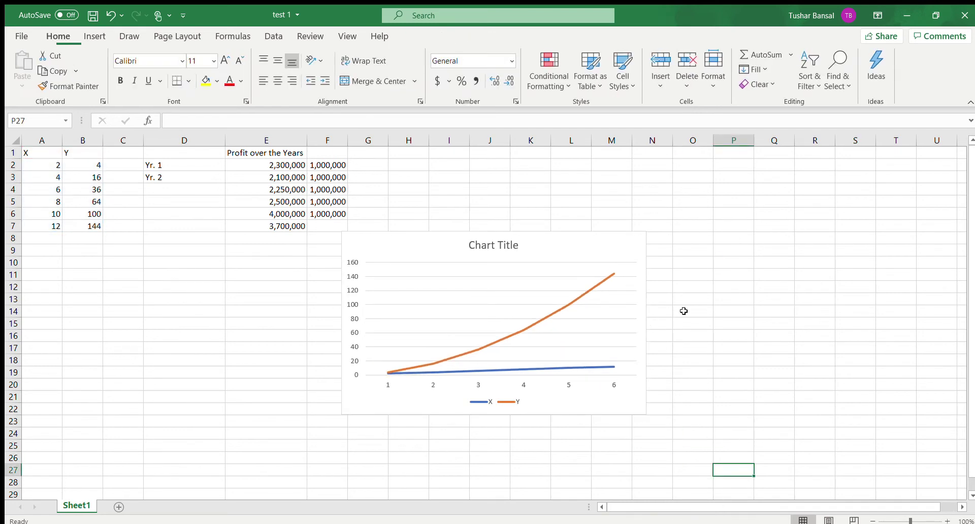
# Step: Replace the X and Y line chart with a line chart of the profit data in E1:E7
pyautogui.click(544, 241)
pyautogui.press('Delete')
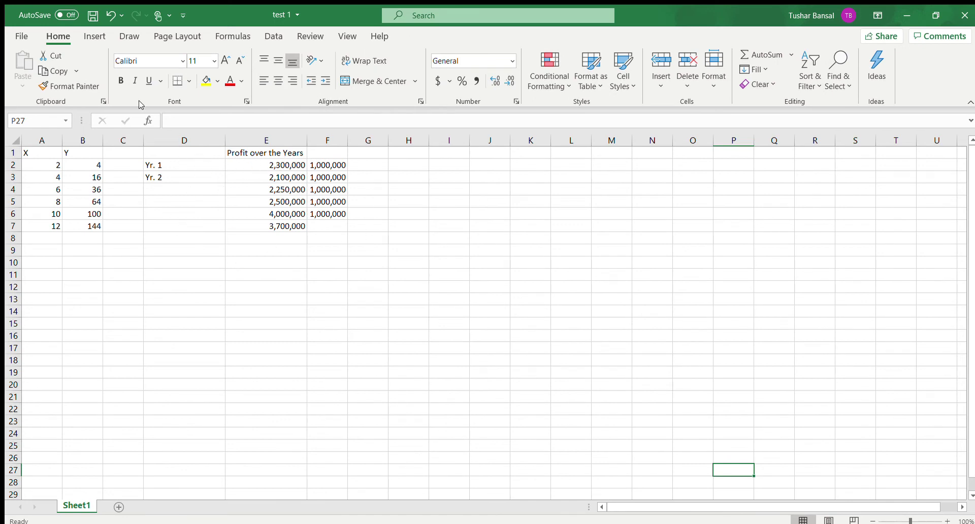
pyautogui.click(95, 36)
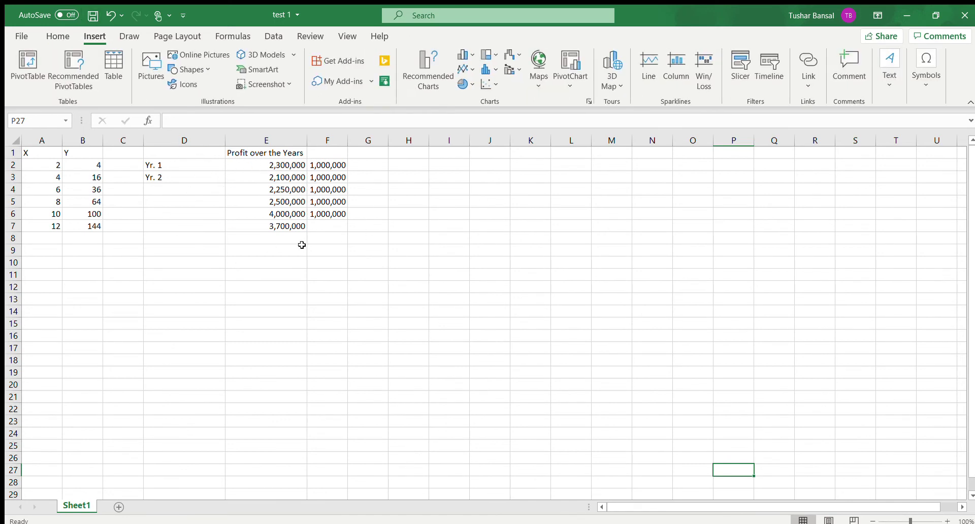
pyautogui.moveTo(292, 152); pyautogui.dragTo(299, 228)
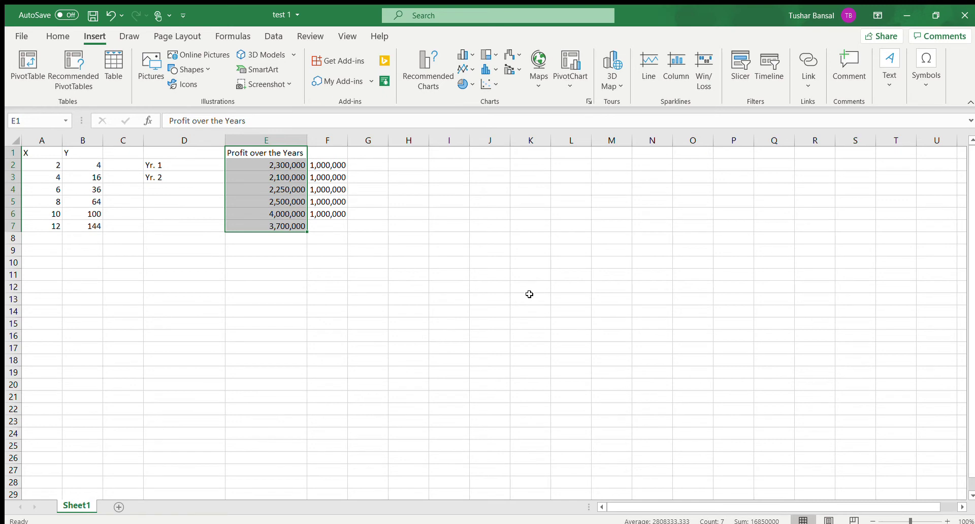
pyautogui.click(472, 71)
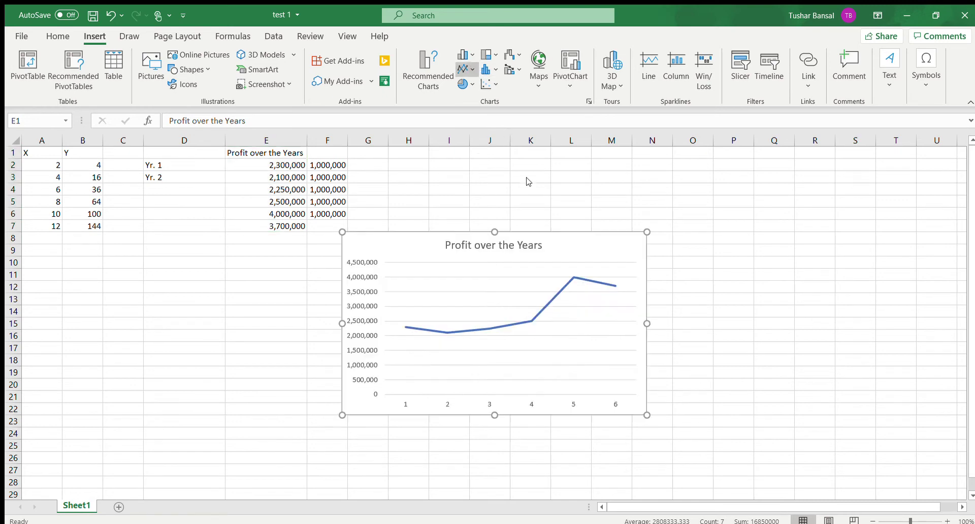
pyautogui.click(470, 113)
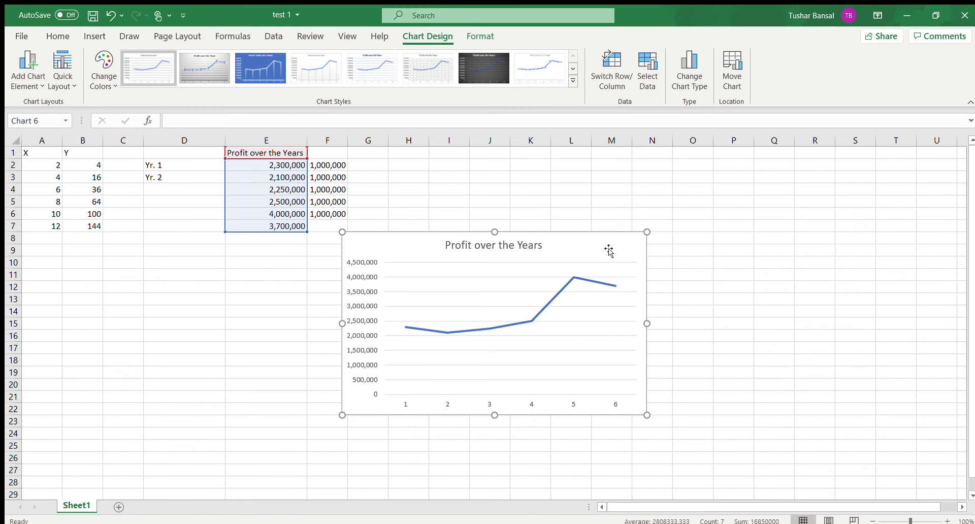
# Step: Delete the profit line chart and try a clustered column chart of E1:E7
pyautogui.press('Delete')
pyautogui.click(281, 152)
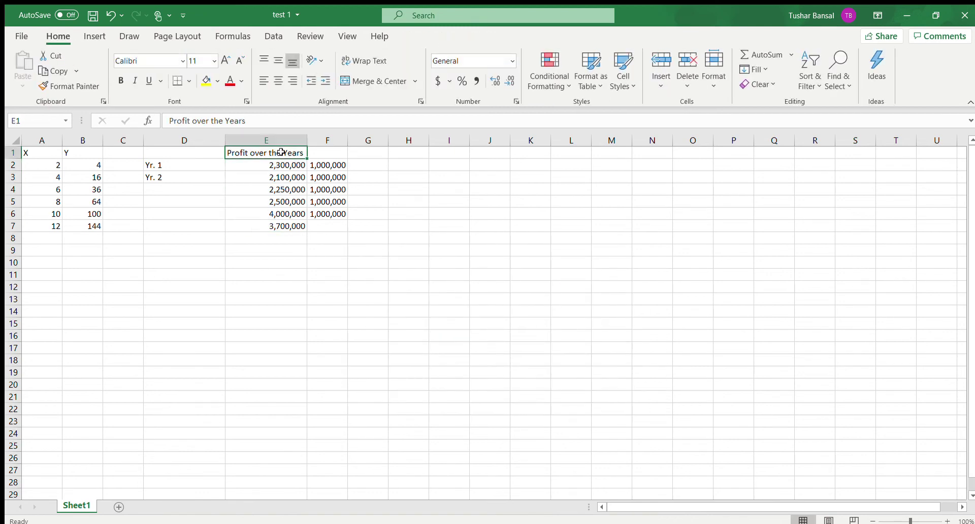
pyautogui.click(447, 250)
pyautogui.click(295, 154)
pyautogui.moveTo(295, 154); pyautogui.dragTo(286, 226)
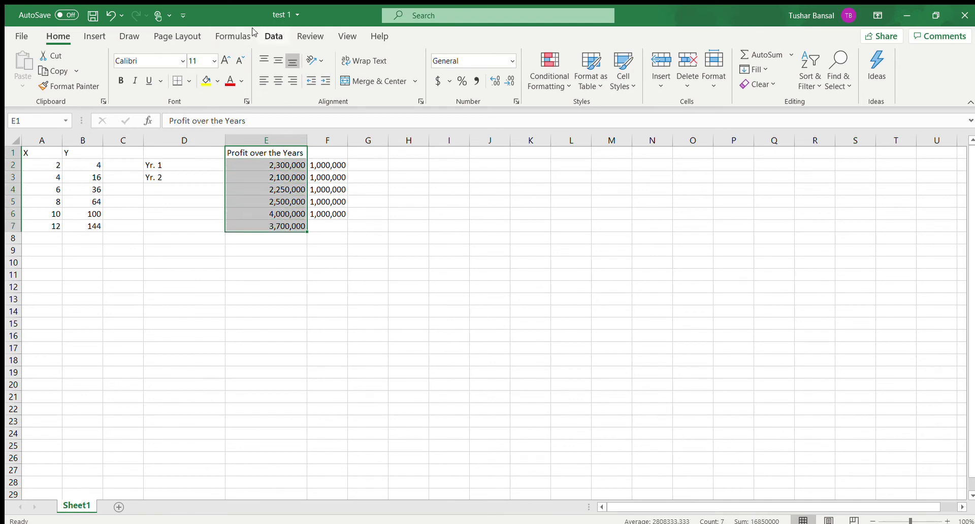
pyautogui.click(95, 36)
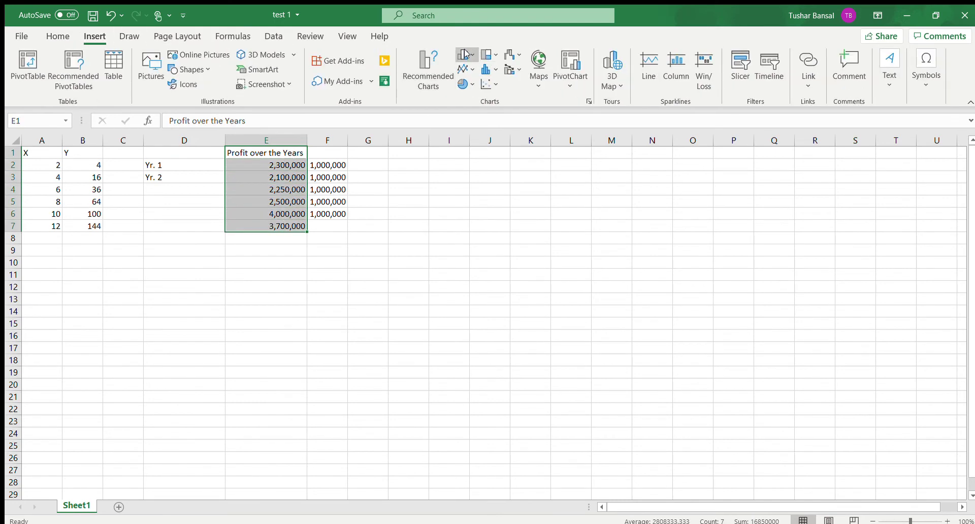
pyautogui.hotkey('alt', 'F1')
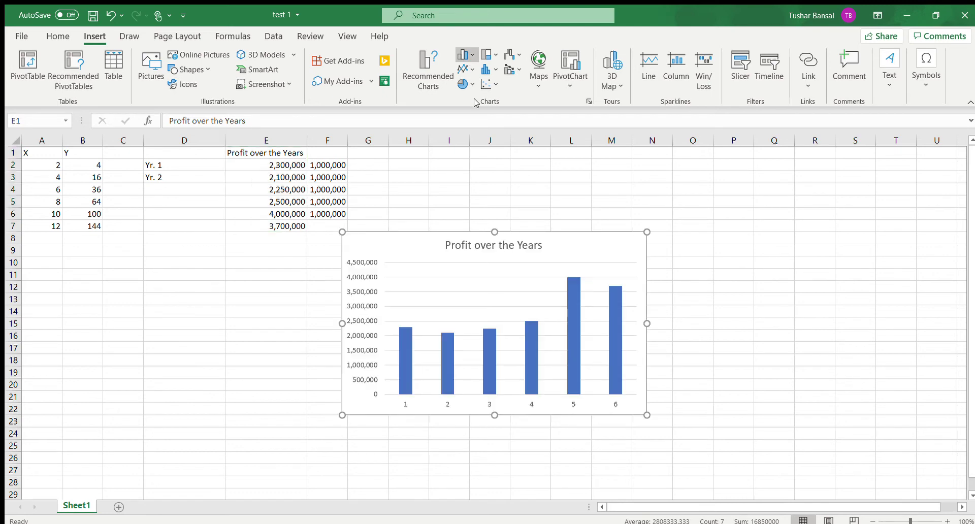
# Step: Try the profit data as a clustered bar chart, and insert it as a clustered column chart instead
pyautogui.hotkey('ctrl', 'z')
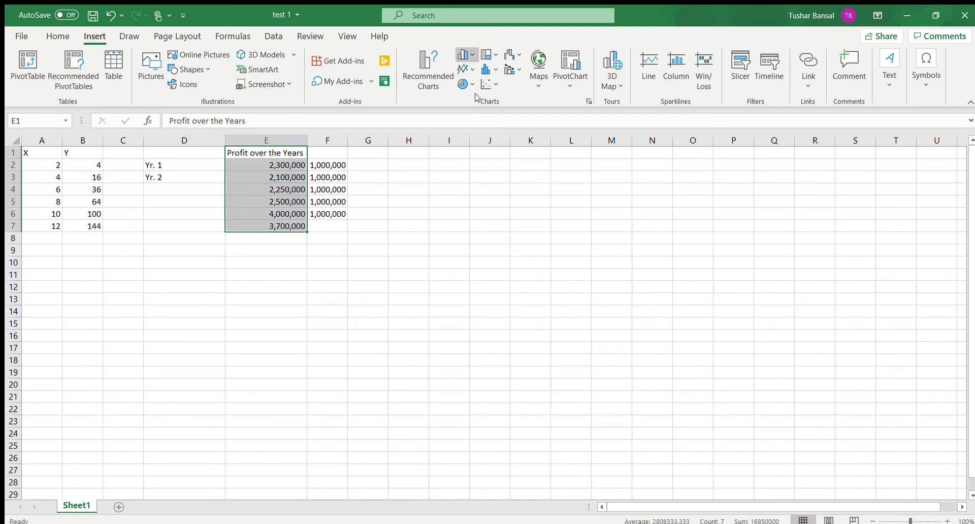
pyautogui.hotkey('alt', 'F1')
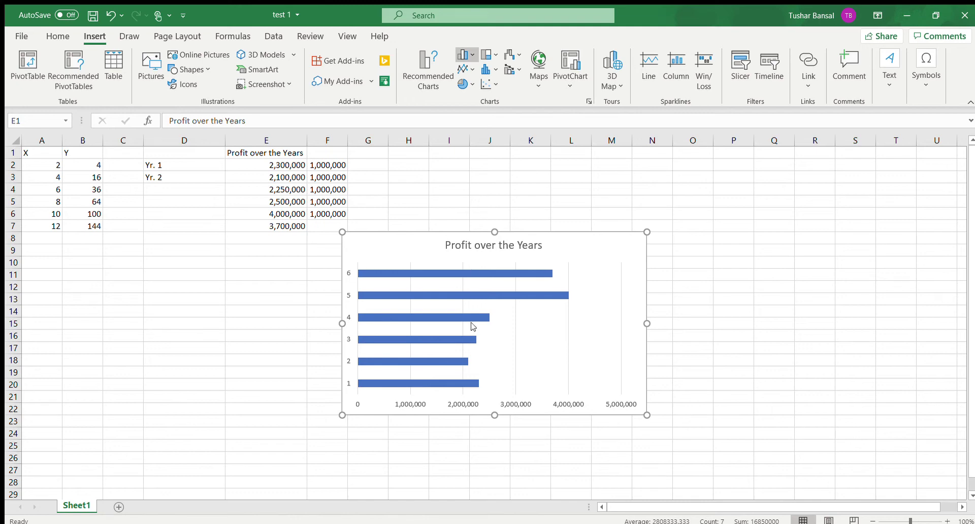
pyautogui.press('Delete')
pyautogui.hotkey('alt', 'F1')
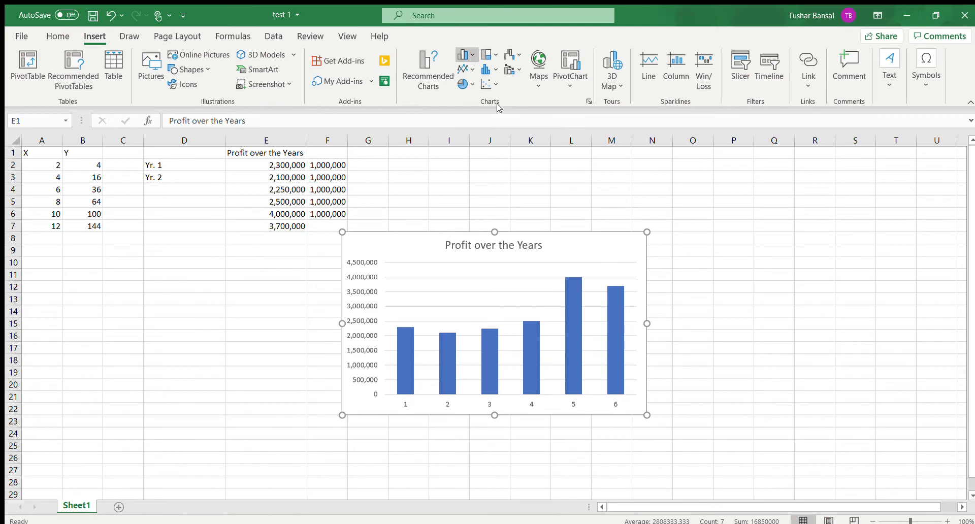
pyautogui.click(703, 373)
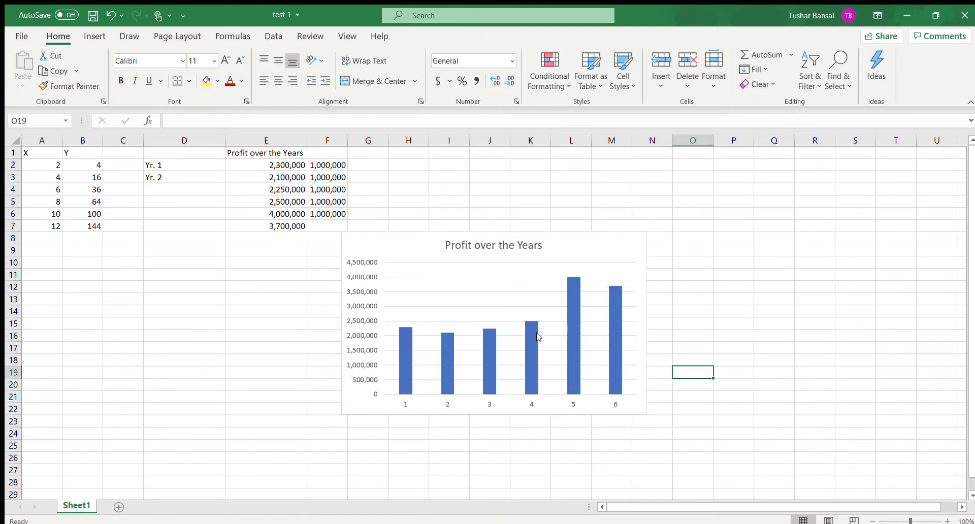
# Step: Delete the Profit over the Years column chart
pyautogui.click(592, 256)
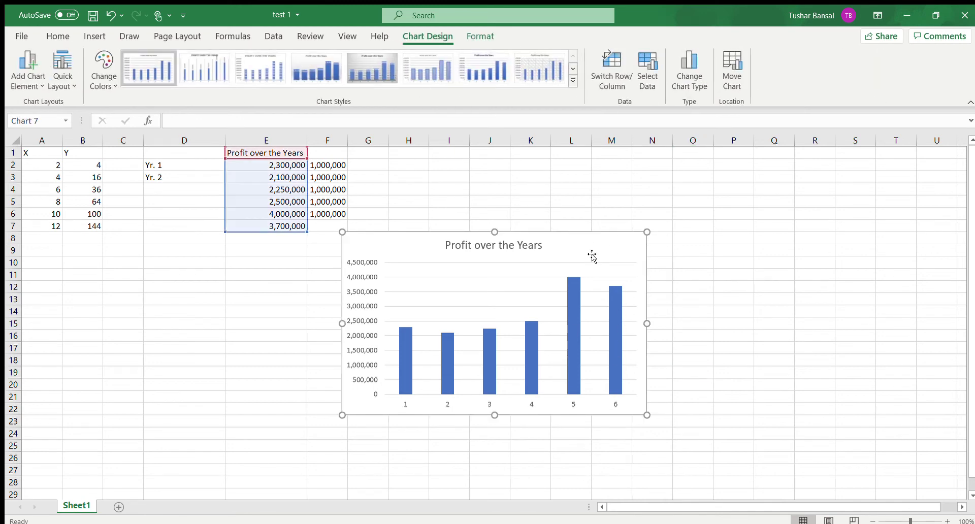
pyautogui.press('Delete')
pyautogui.click(401, 264)
pyautogui.press('BackSpace')
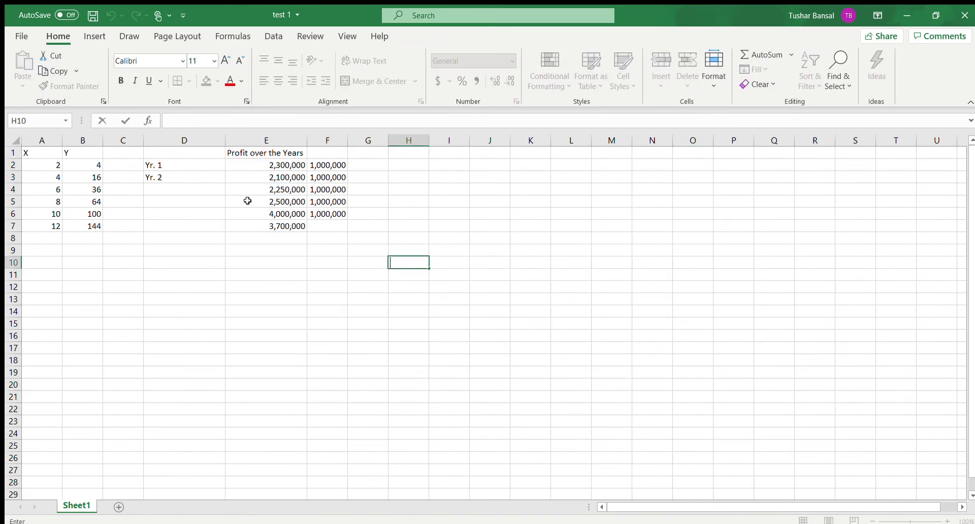
# Step: Extend the year labels in column D down to Yr. 6 in D7, continuing the series from Yr. 1 and Yr. 2
pyautogui.moveTo(192, 151); pyautogui.dragTo(254, 227)
pyautogui.click(195, 279)
pyautogui.moveTo(212, 164); pyautogui.dragTo(224, 229)
pyautogui.click(271, 274)
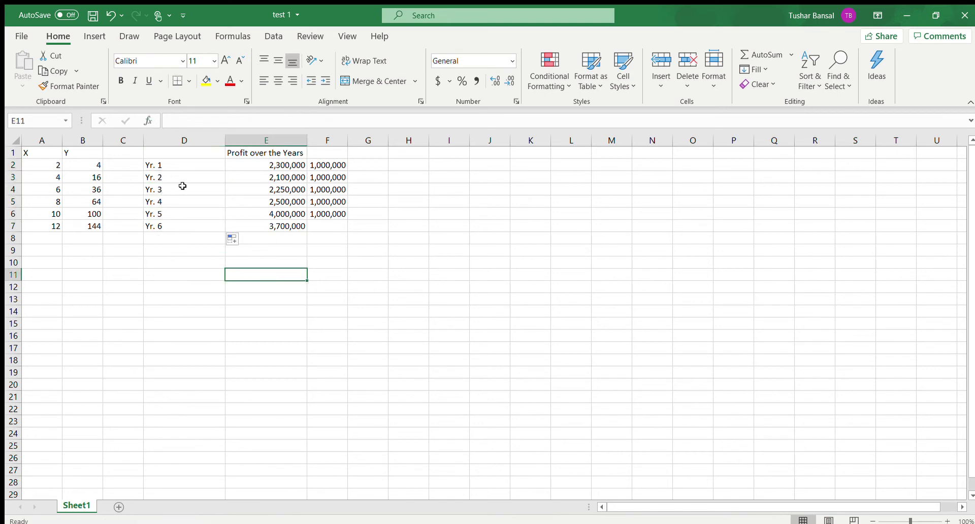
pyautogui.click(217, 165)
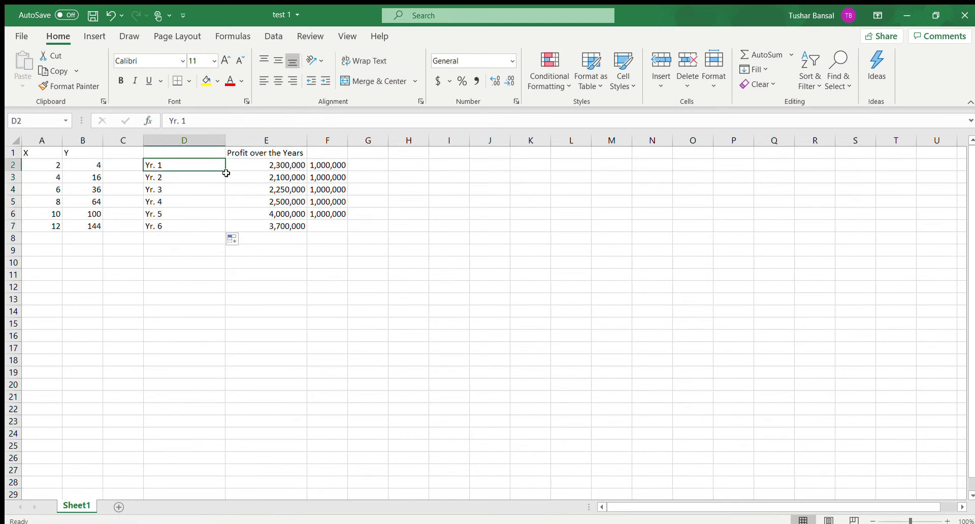
# Step: Insert a clustered column chart of the yearly profits from D1:E7, including the year labels
pyautogui.click(211, 300)
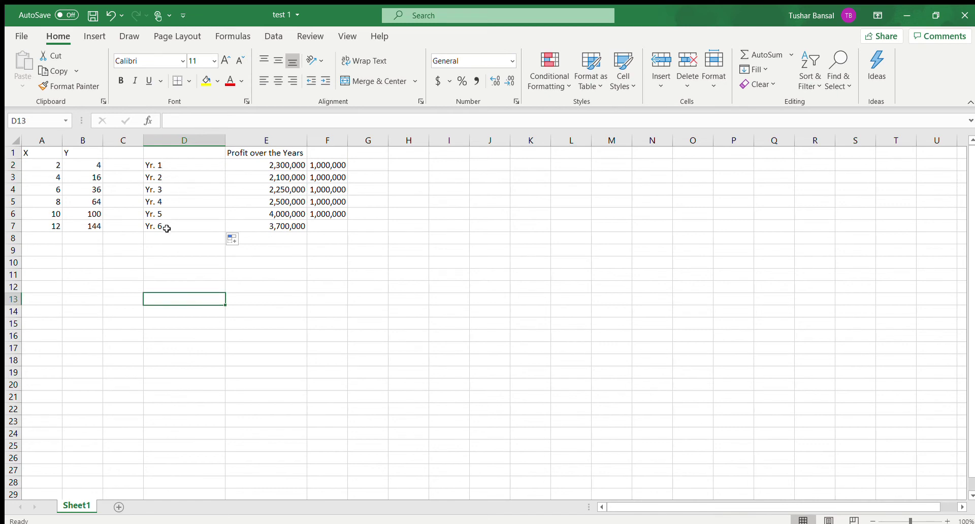
pyautogui.moveTo(184, 153); pyautogui.dragTo(285, 226)
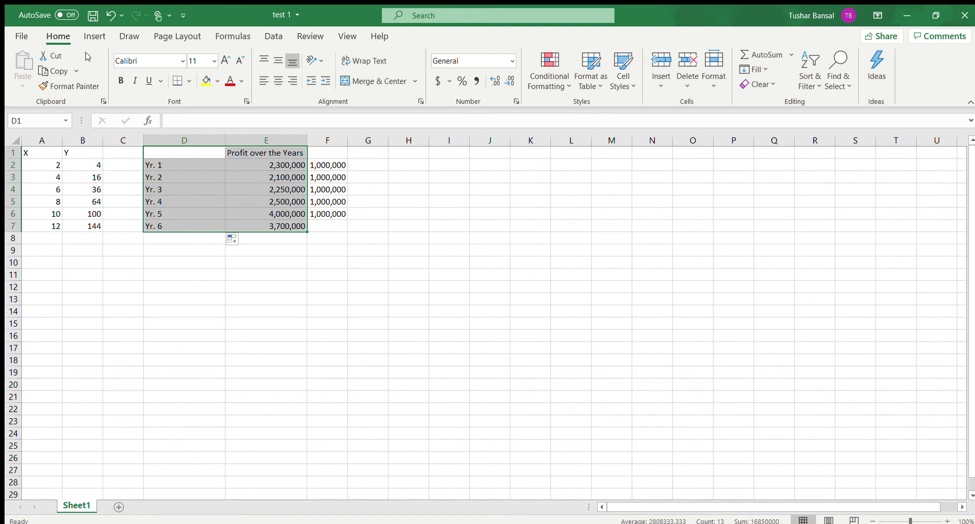
pyautogui.click(95, 36)
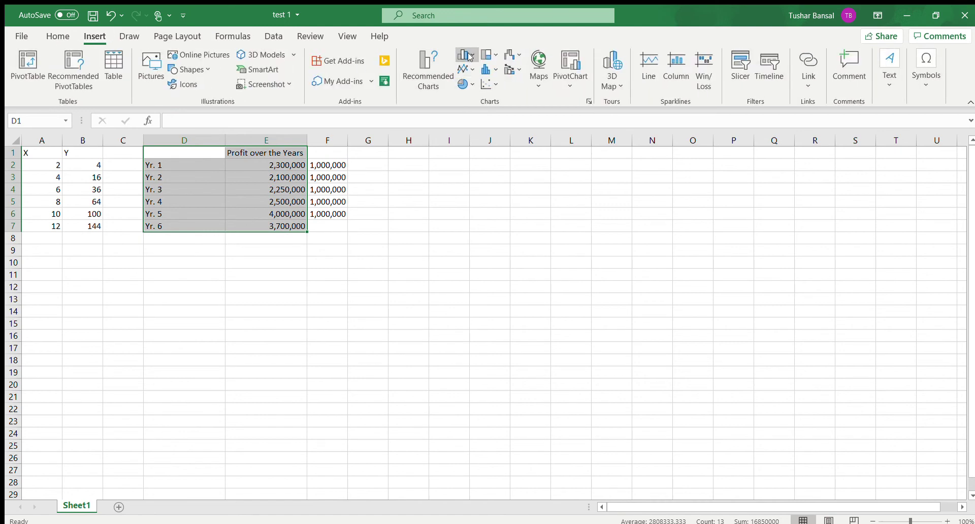
pyautogui.hotkey('alt', 'F1')
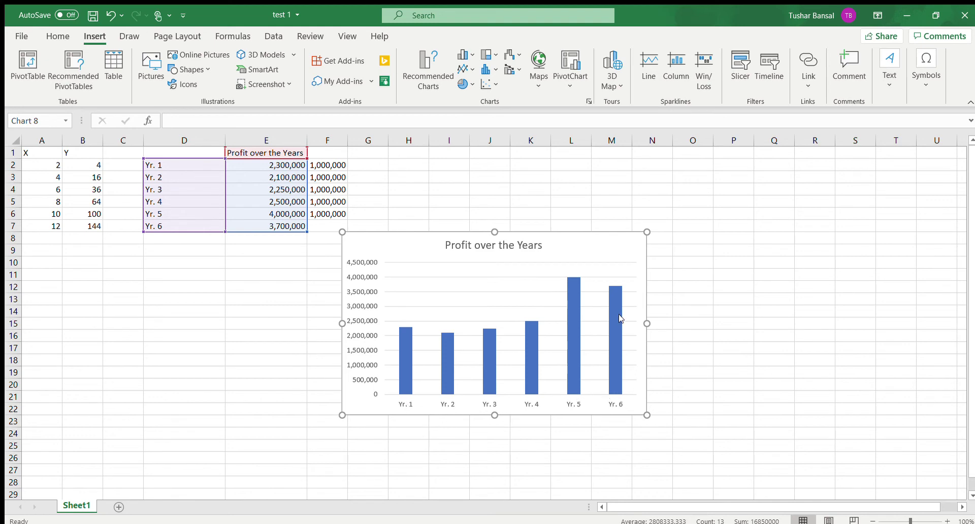
# Step: Delete the clustered column chart of the yearly profits
pyautogui.click(573, 255)
pyautogui.press('Delete')
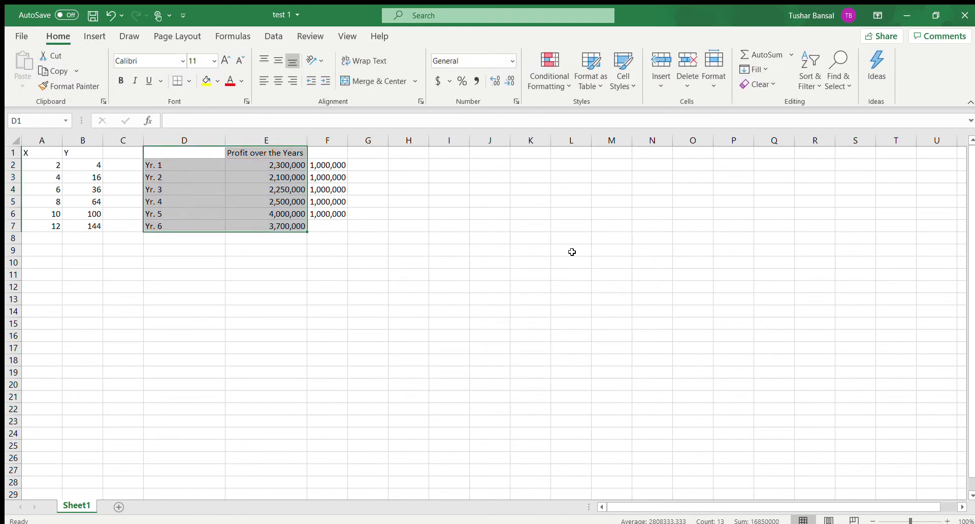
pyautogui.click(290, 311)
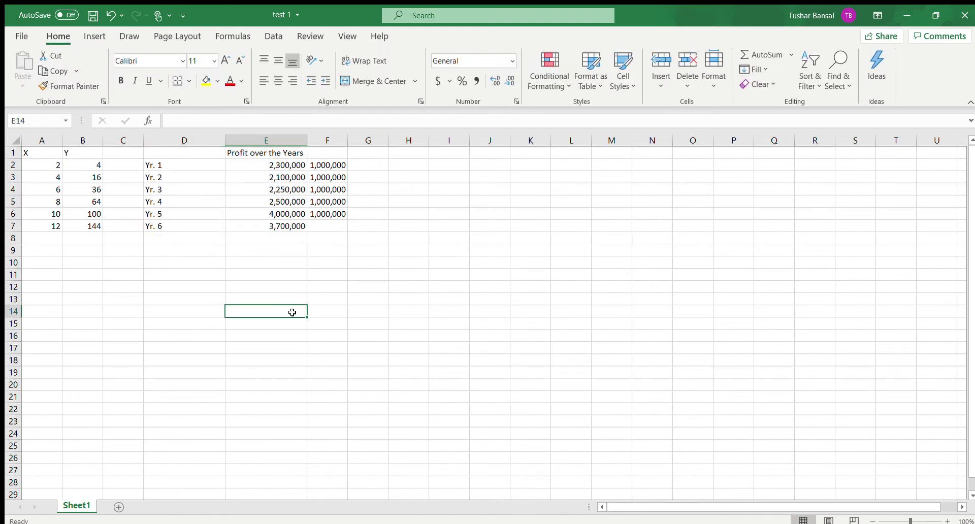
# Step: Preview D1:F7 as a clustered column chart, and insert it as a stacked column chart instead
pyautogui.click(94, 36)
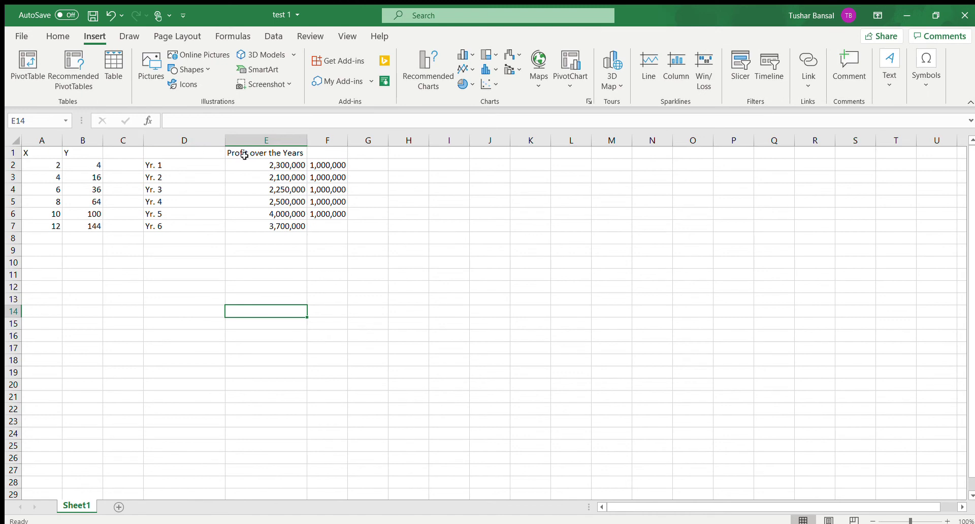
pyautogui.click(208, 154)
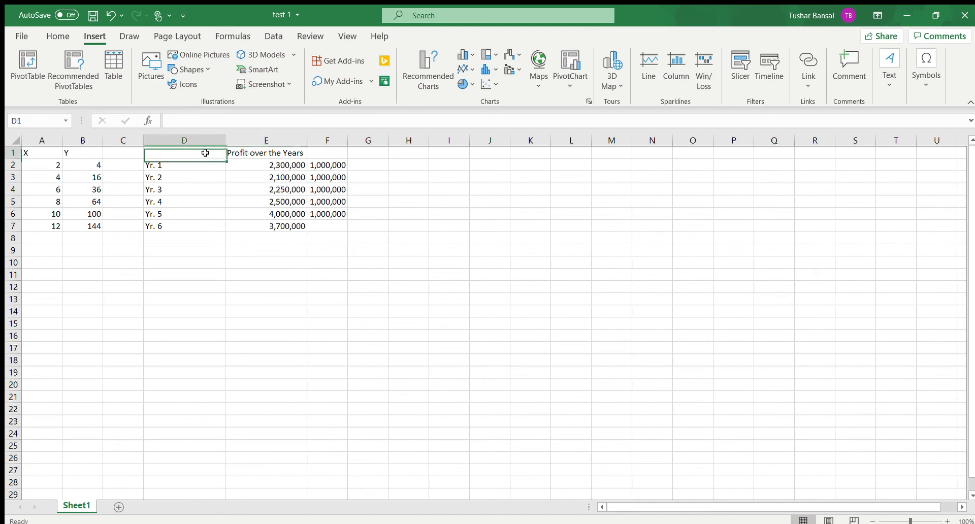
pyautogui.moveTo(213, 152); pyautogui.dragTo(324, 225)
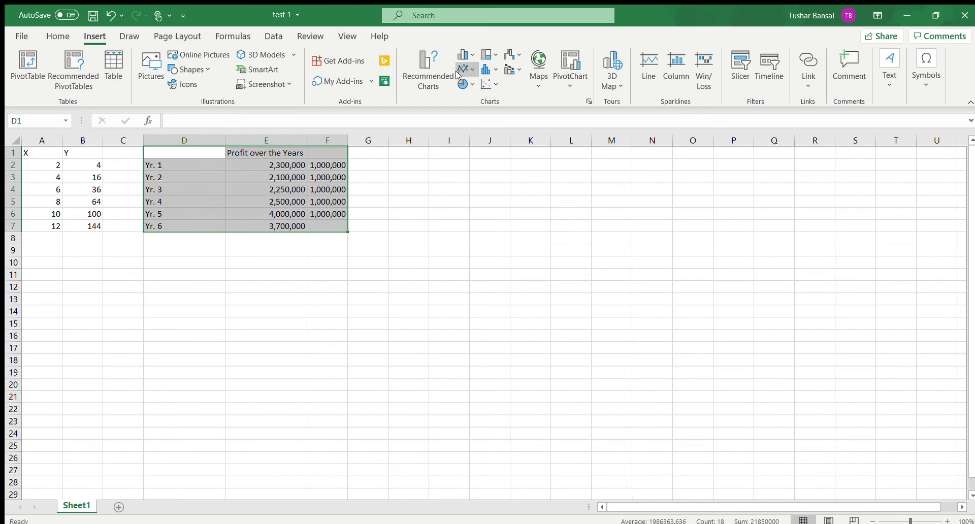
pyautogui.click(465, 54)
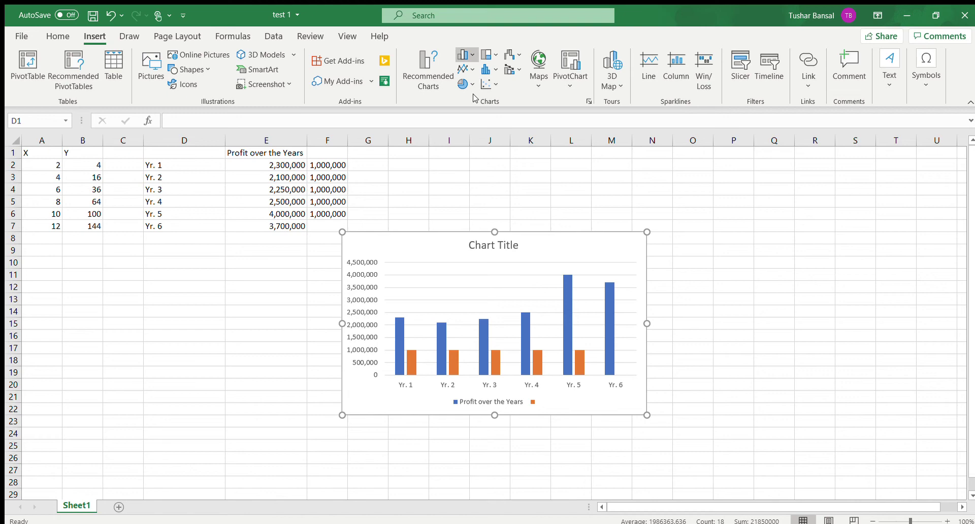
pyautogui.press('Delete')
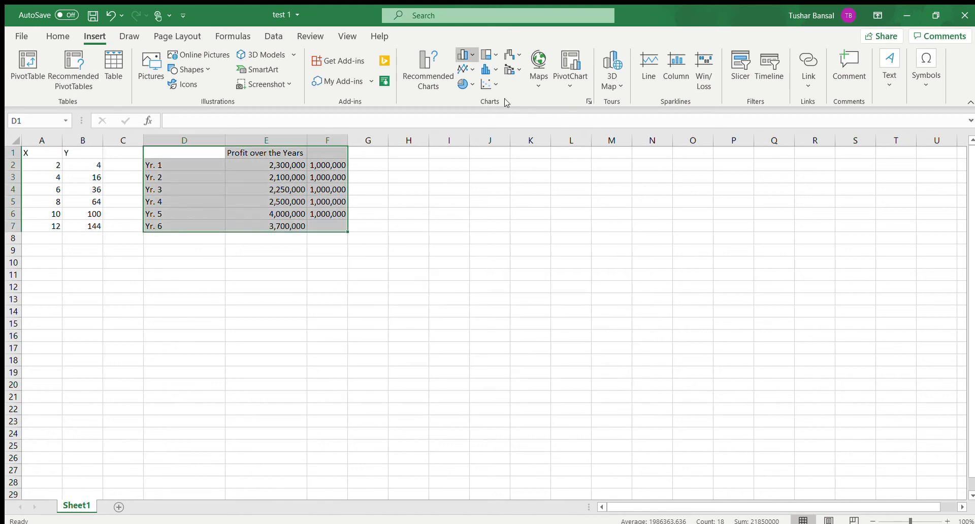
pyautogui.hotkey('alt', 'F1')
pyautogui.click(804, 334)
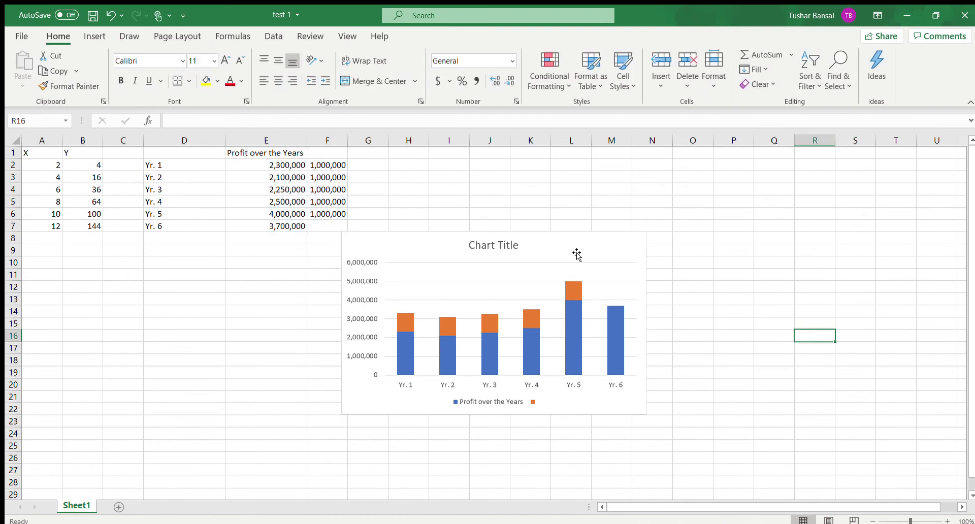
# Step: Move the stacked column chart slightly away from the data, and delete it
pyautogui.click(561, 240)
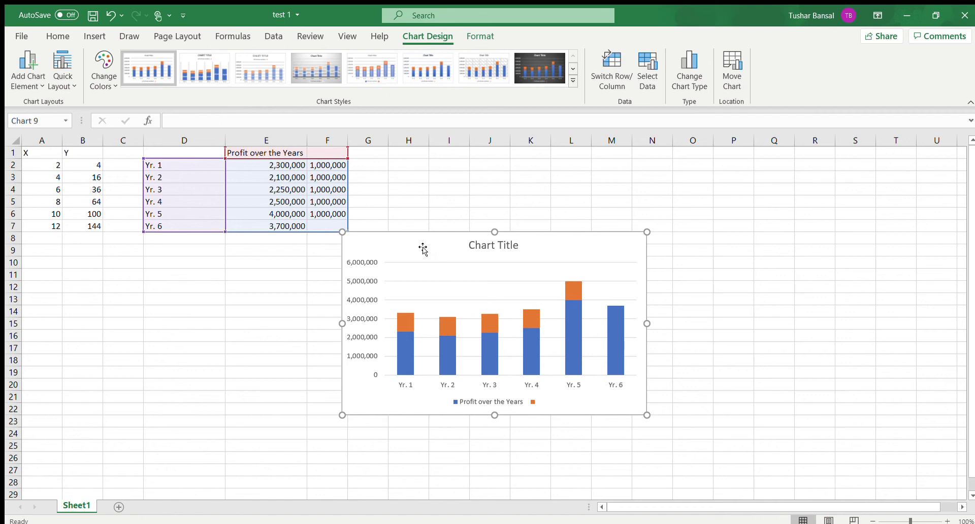
pyautogui.moveTo(423, 248); pyautogui.dragTo(437, 263)
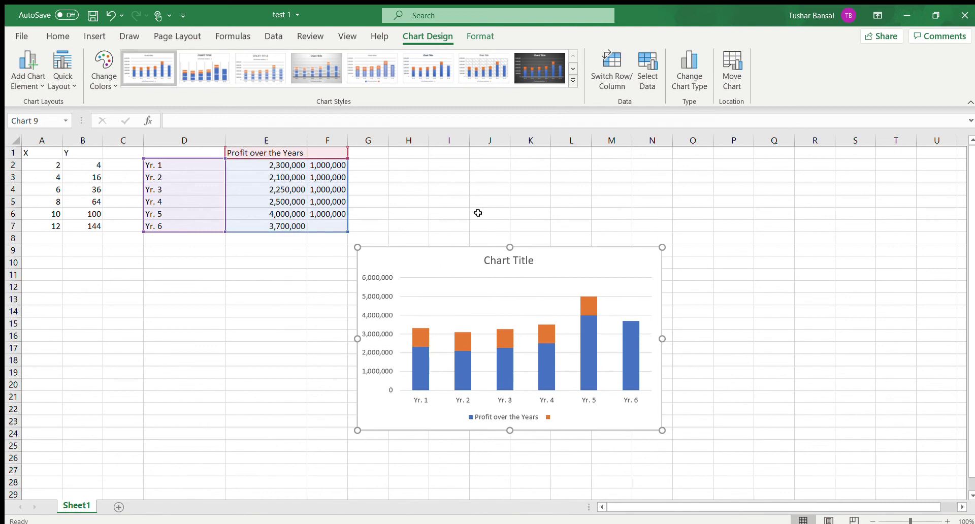
pyautogui.click(414, 286)
pyautogui.click(414, 268)
pyautogui.press('Delete')
# Step: Insert a 100% stacked column chart of the data in D1:F7
pyautogui.moveTo(195, 155); pyautogui.dragTo(321, 227)
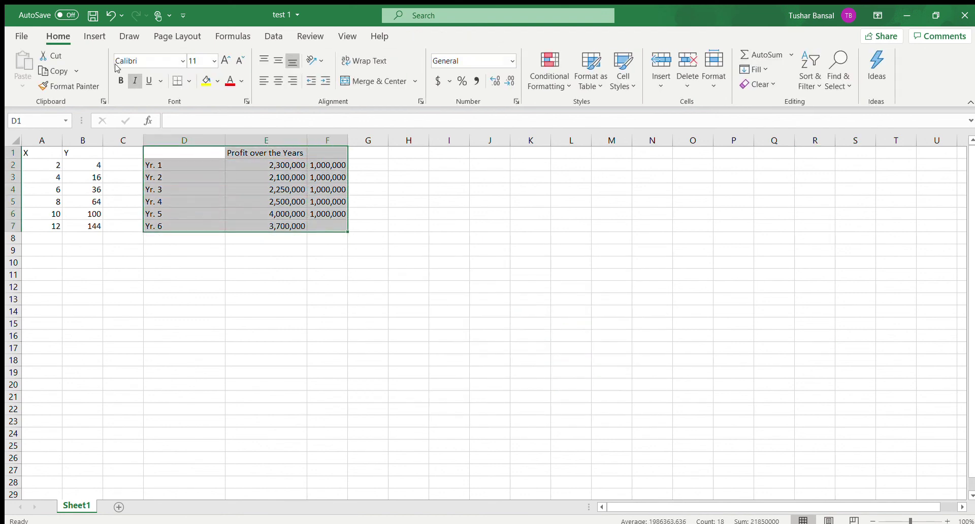
pyautogui.click(89, 39)
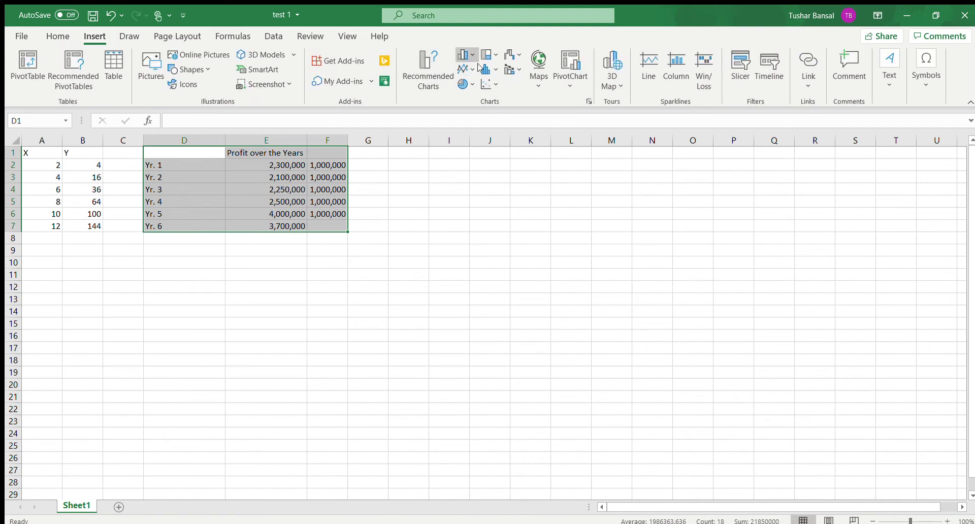
pyautogui.click(463, 54)
pyautogui.click(532, 107)
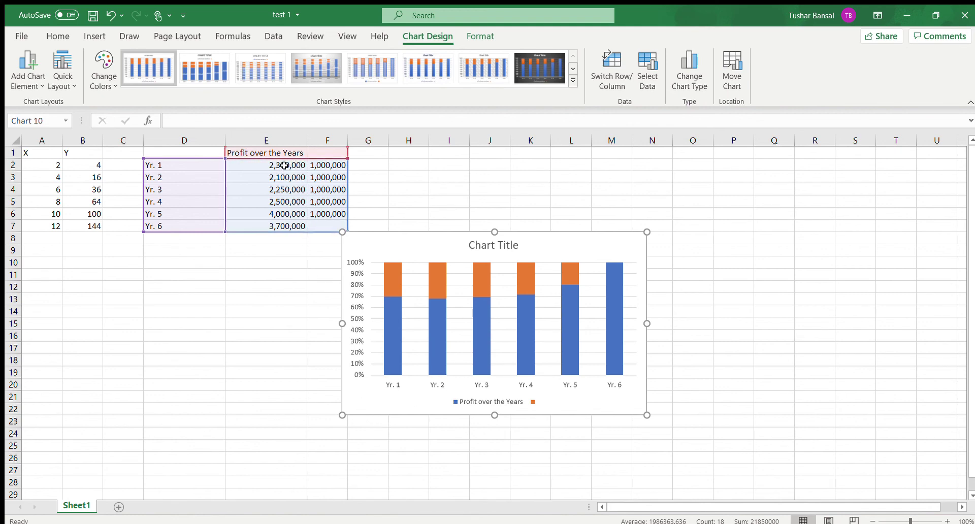
# Step: Compare the values in E2:E7 and F2:F7 with the two series in the 100% stacked column chart
pyautogui.moveTo(293, 164); pyautogui.dragTo(338, 166)
pyautogui.click(425, 179)
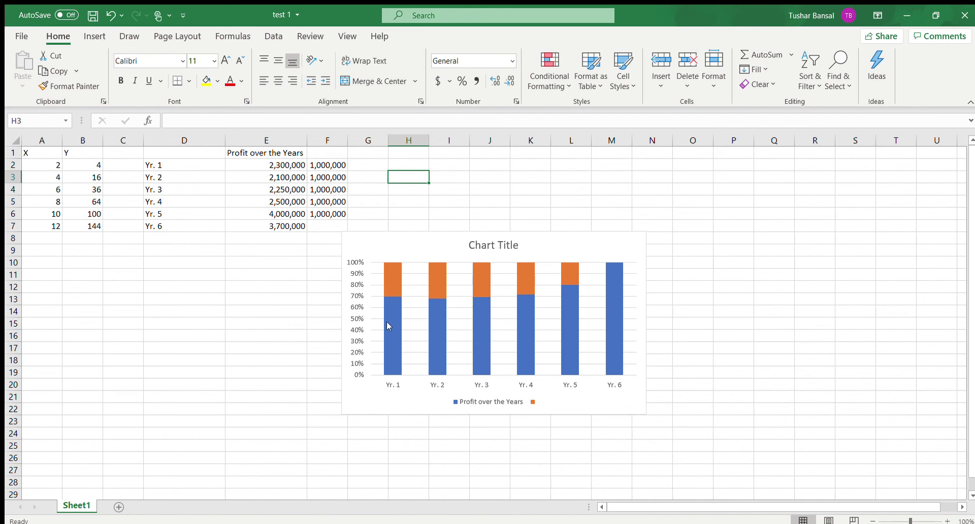
pyautogui.moveTo(249, 165); pyautogui.dragTo(251, 226)
pyautogui.moveTo(322, 165); pyautogui.dragTo(322, 224)
pyautogui.click(484, 203)
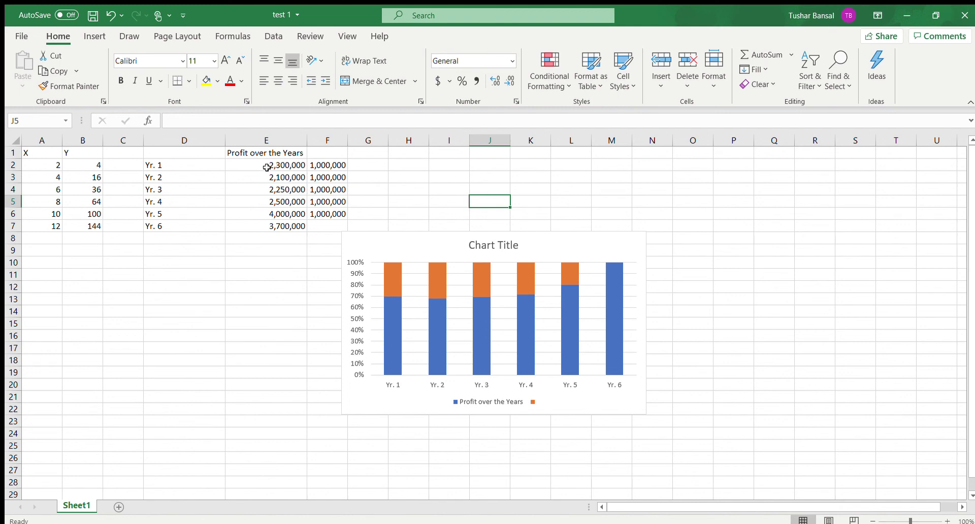
pyautogui.moveTo(267, 167); pyautogui.dragTo(269, 224)
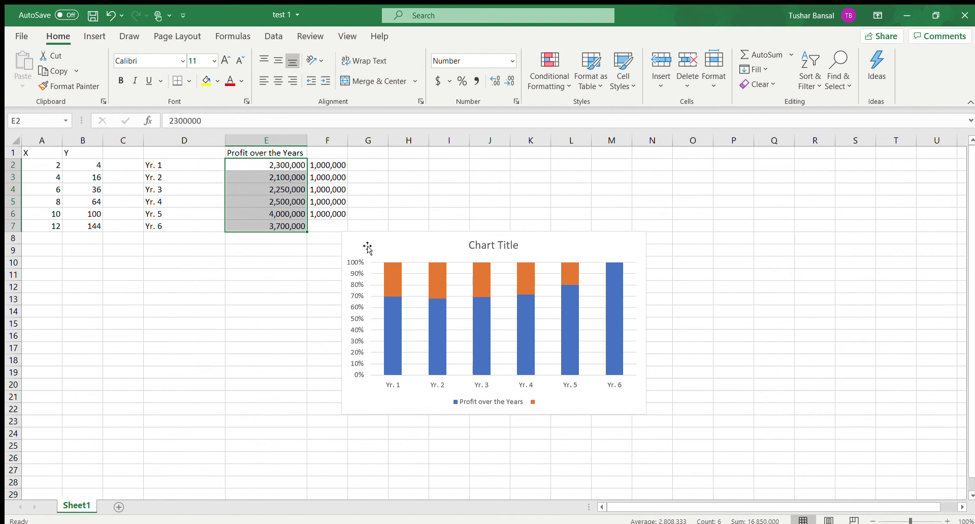
# Step: Delete the 100% stacked column chart
pyautogui.click(587, 246)
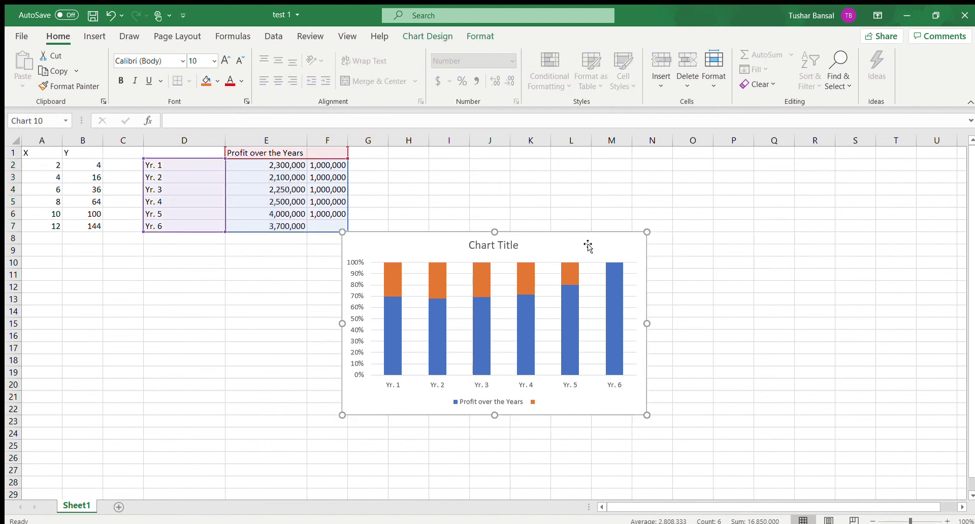
pyautogui.press('Delete')
pyautogui.click(354, 211)
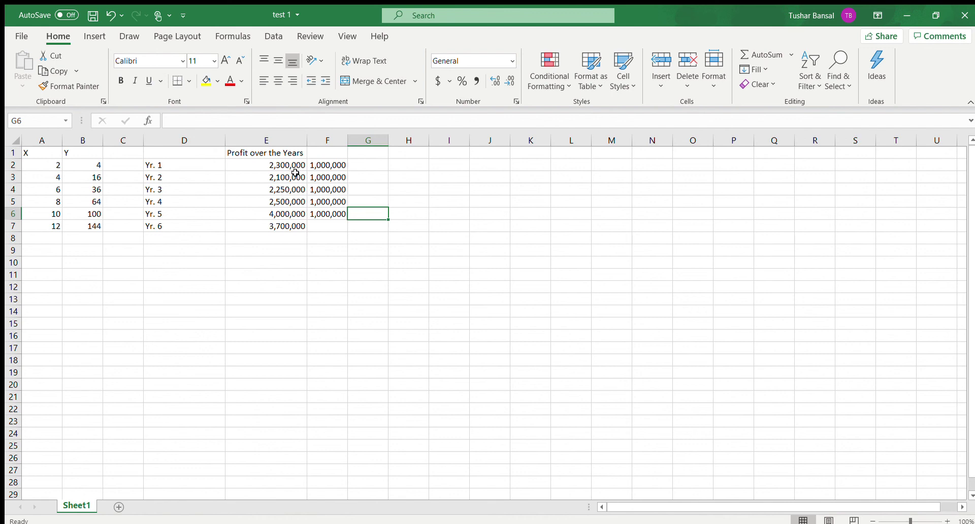
# Step: Insert a 2-D pie chart of the two Yr. 1 values in E2:F2
pyautogui.click(94, 36)
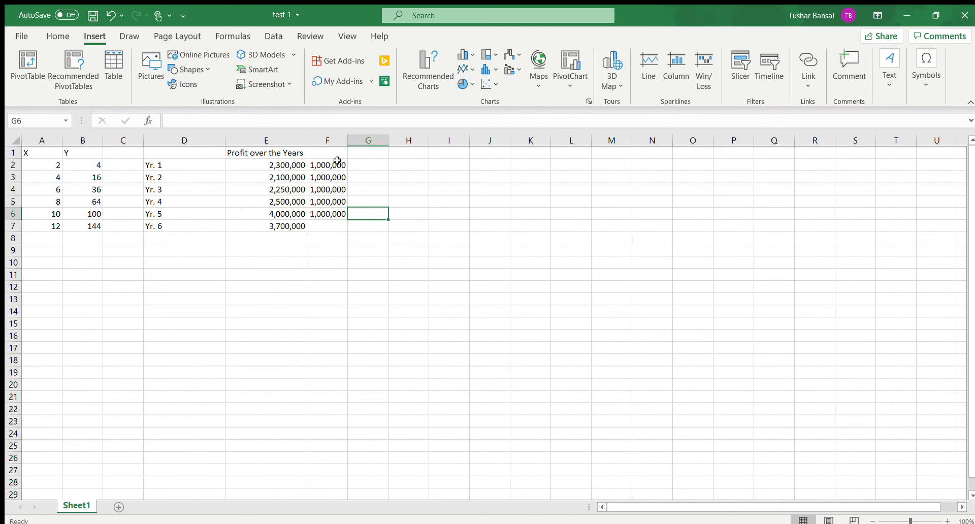
pyautogui.moveTo(272, 168); pyautogui.dragTo(339, 165)
pyautogui.click(417, 285)
pyautogui.click(445, 310)
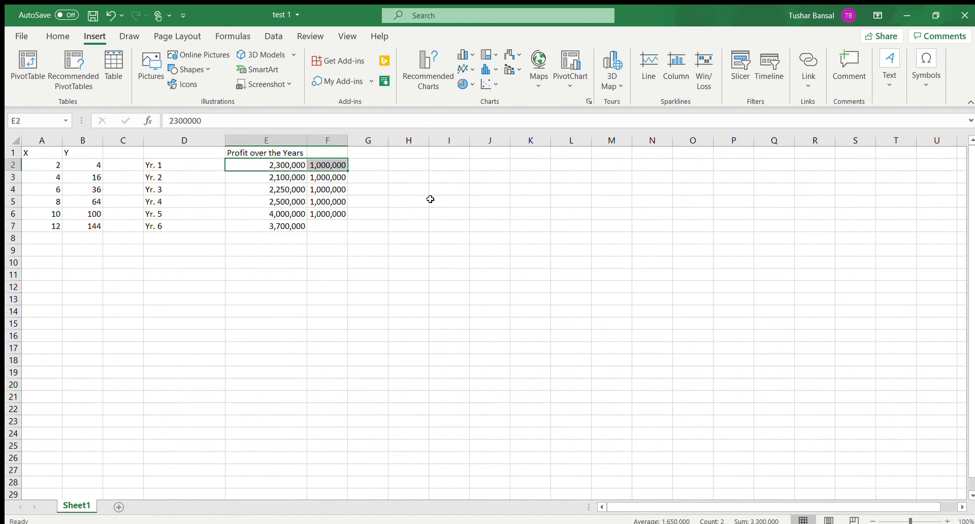
pyautogui.click(472, 88)
pyautogui.click(470, 123)
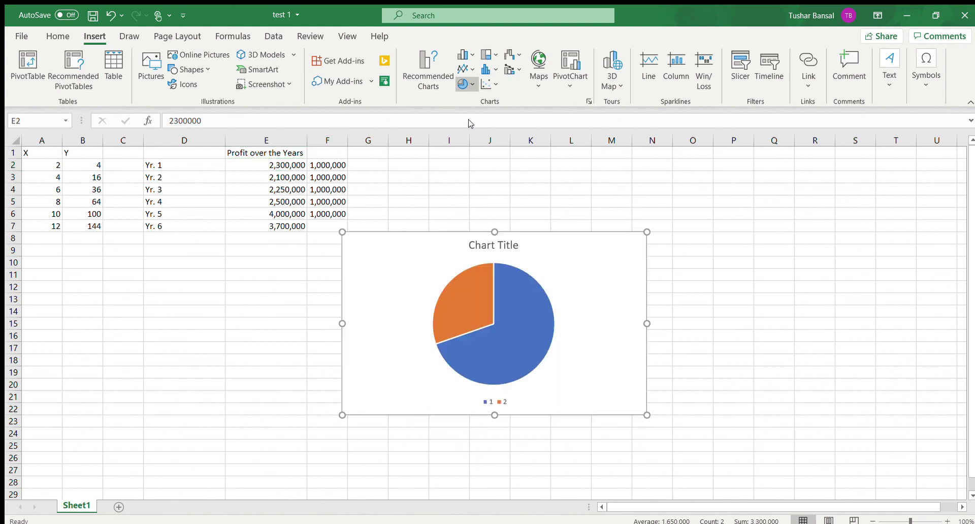
pyautogui.click(751, 352)
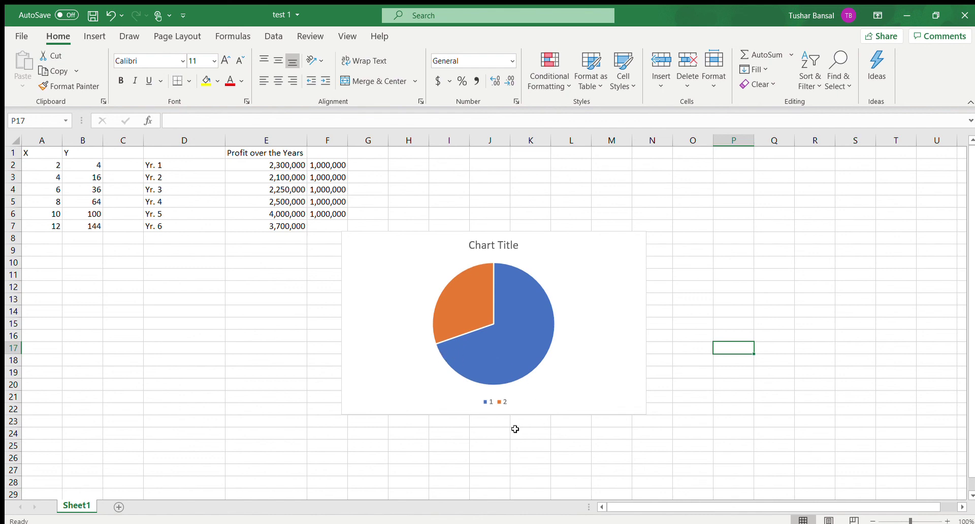
# Step: Replace the pie chart's title with "Sales vs Subscriptions"
pyautogui.click(497, 245)
pyautogui.doubleClick(498, 244)
pyautogui.press('BackSpace')
pyautogui.press('BackSpace')
pyautogui.press('BackSpace')
pyautogui.press('BackSpace')
pyautogui.press('BackSpace')
pyautogui.press('BackSpace')
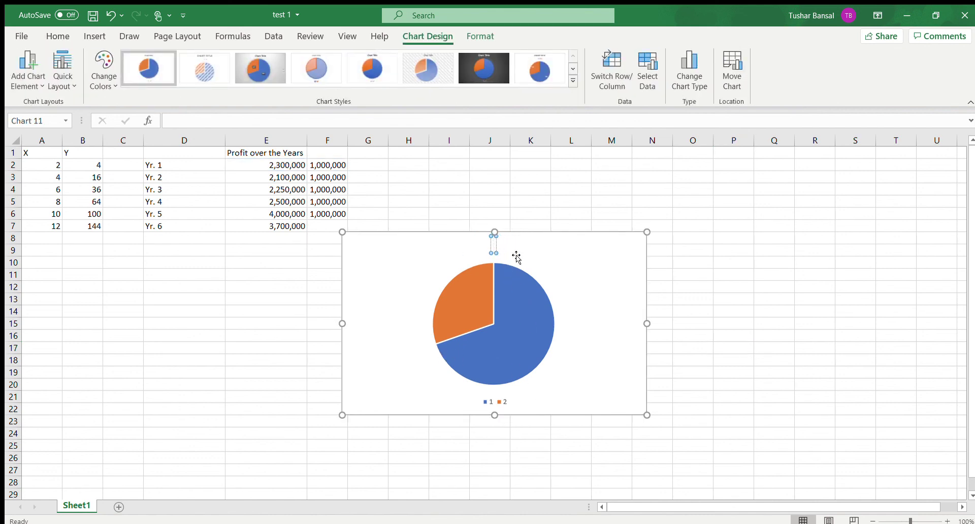
pyautogui.write('Sales vs Su')
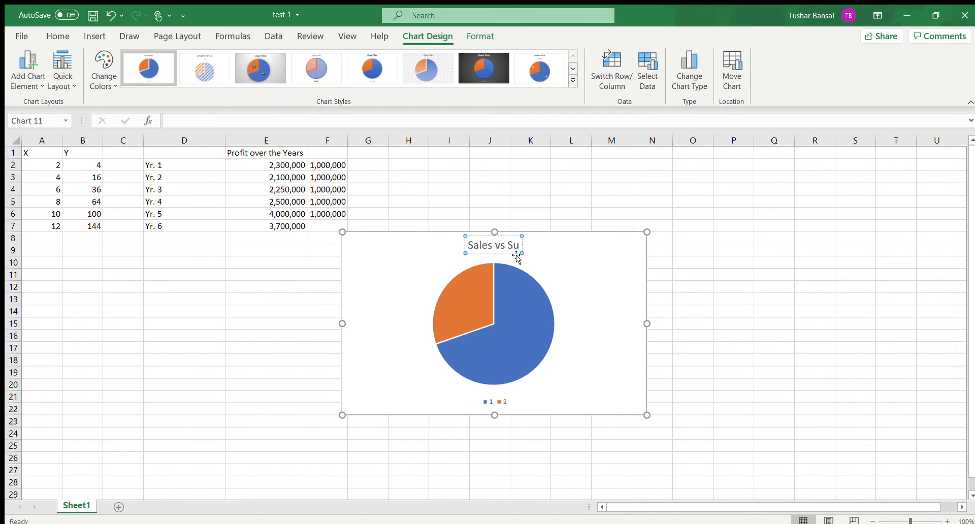
pyautogui.write('bscriptions')
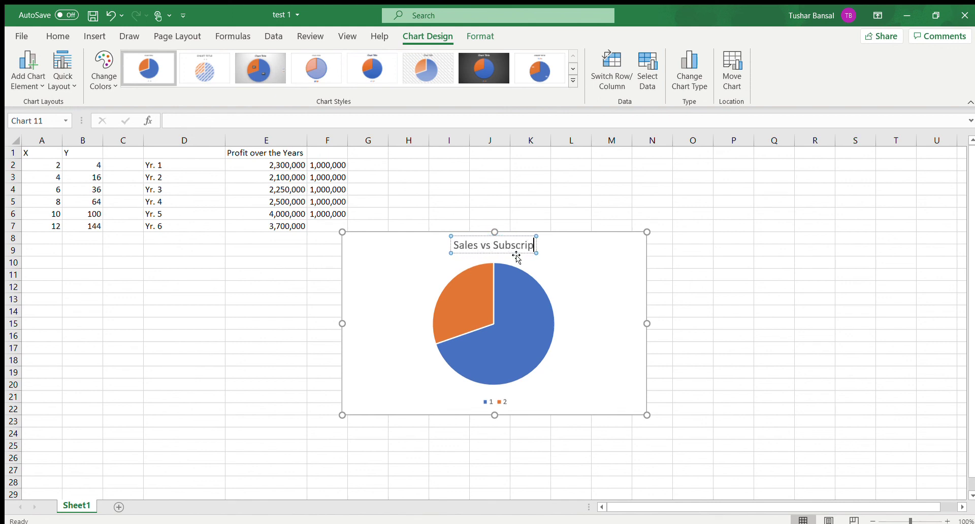
pyautogui.click(776, 286)
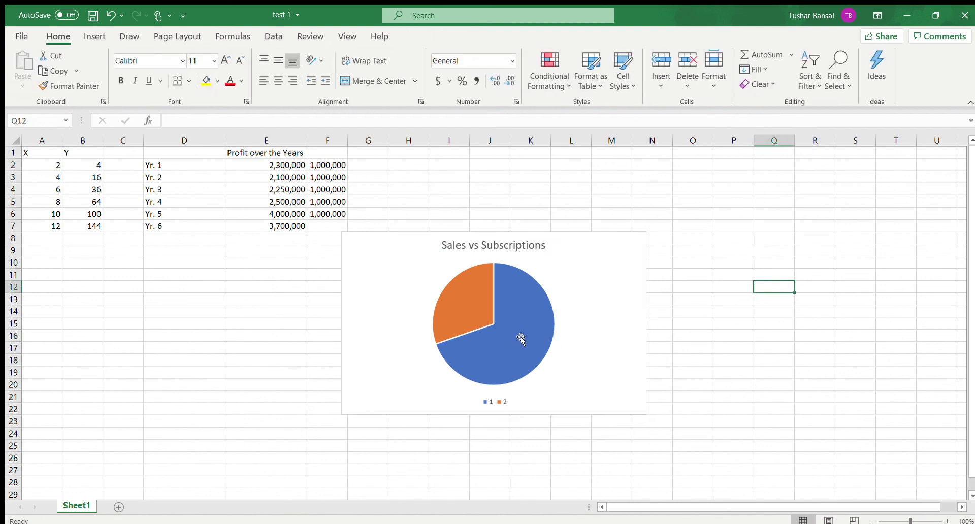
# Step: Add value data labels to the pie chart and open their detailed formatting options
pyautogui.click(606, 281)
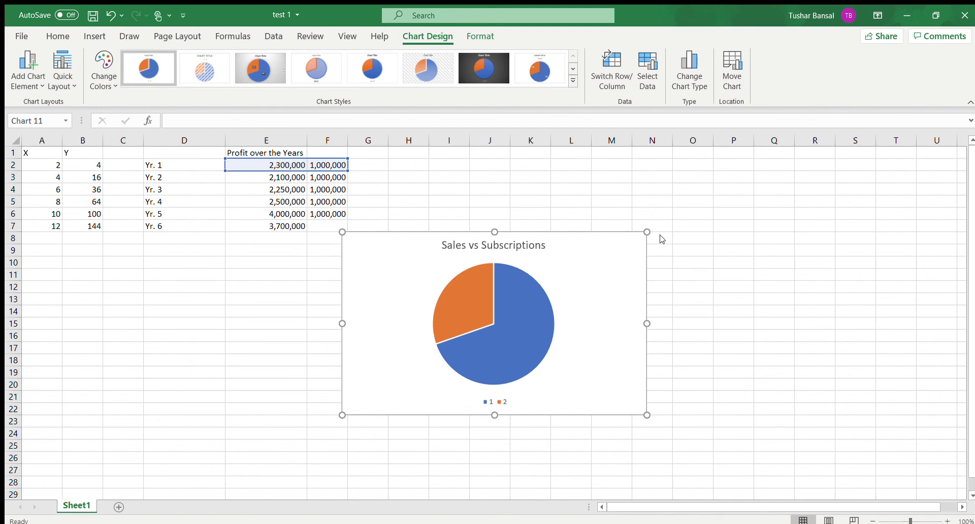
pyautogui.click(722, 269)
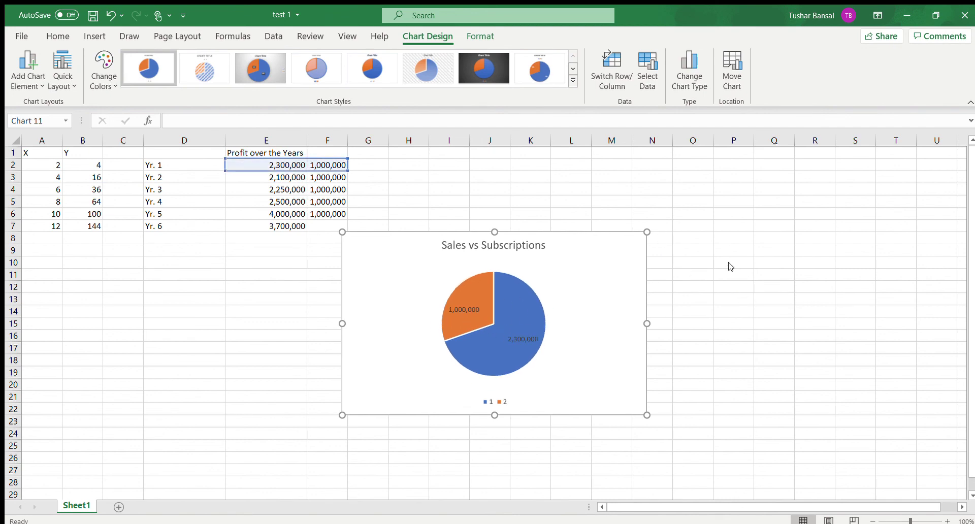
pyautogui.click(798, 300)
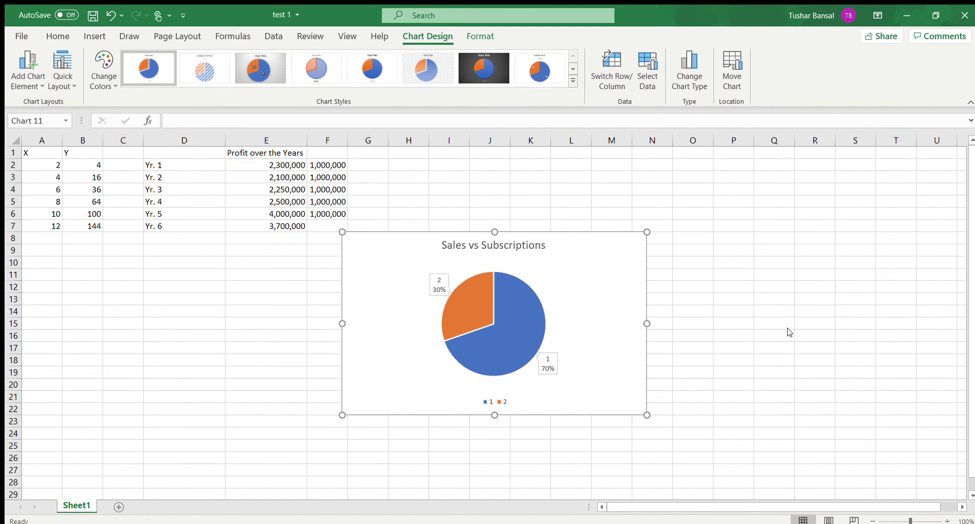
pyautogui.click(789, 347)
pyautogui.hotkey('ctrl', '1')
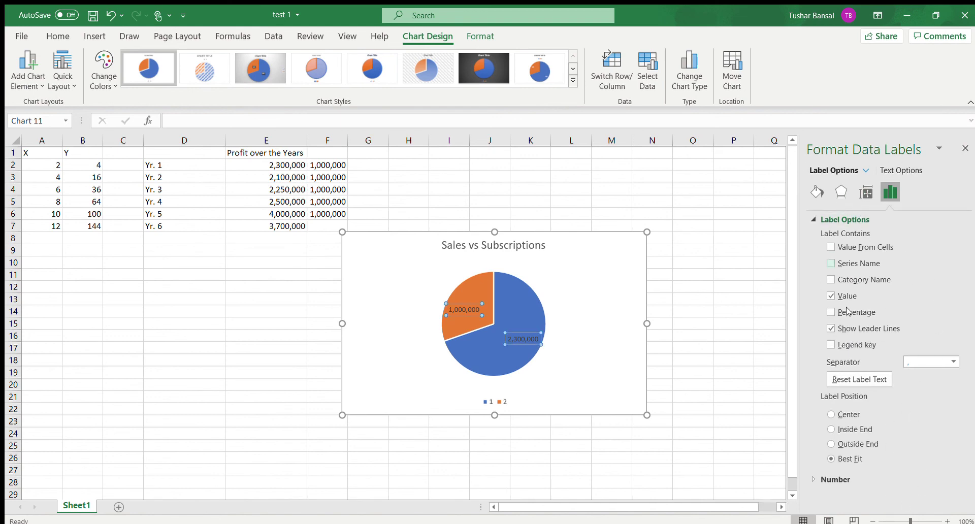
# Step: Look through the data labels' text, size, effects and fill options, and close the formatting pane
pyautogui.click(894, 171)
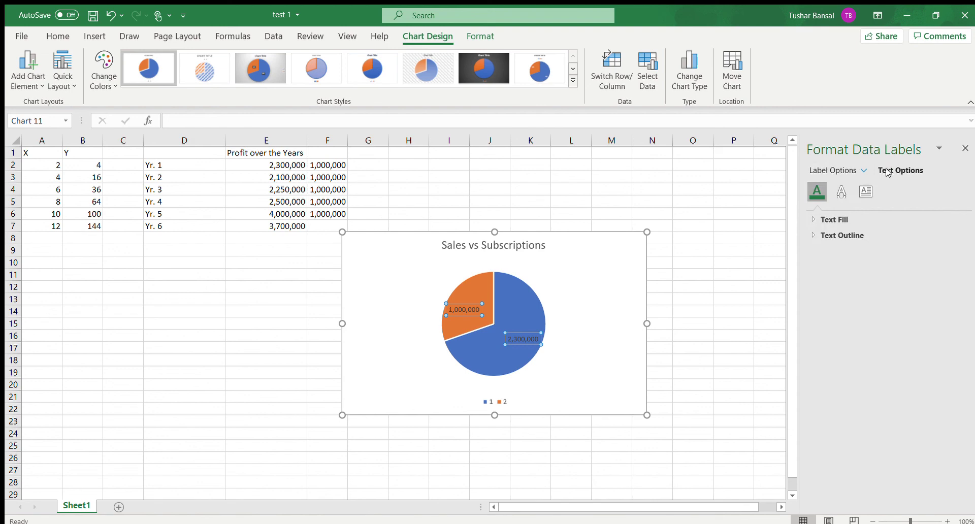
pyautogui.click(839, 170)
pyautogui.click(866, 192)
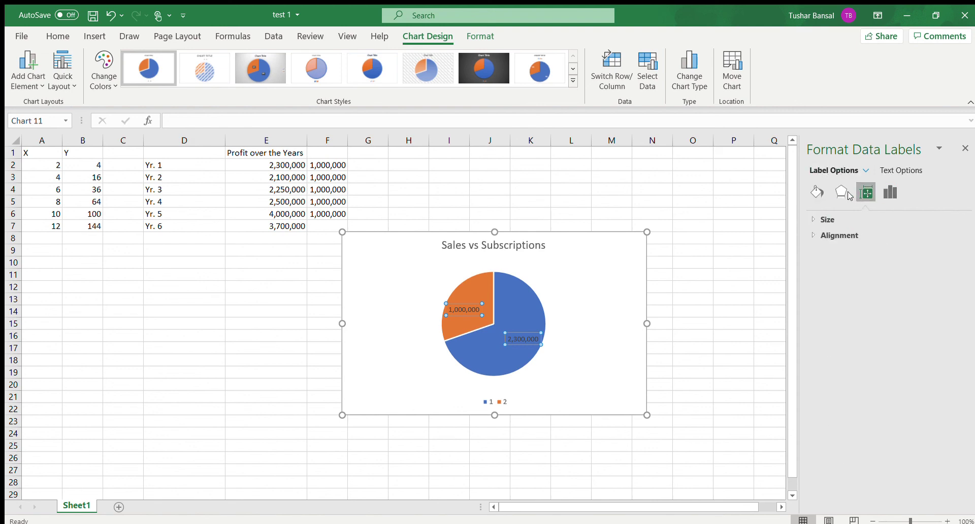
pyautogui.click(841, 192)
pyautogui.click(817, 192)
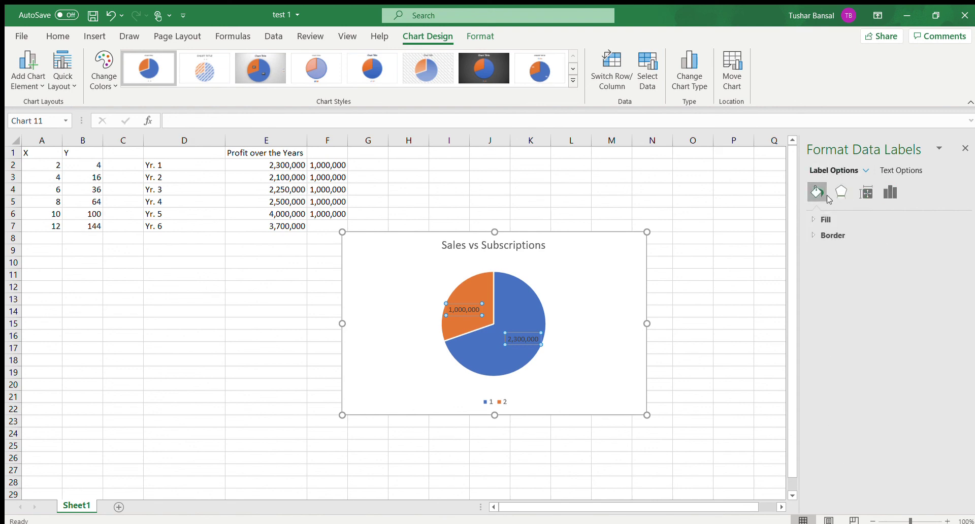
pyautogui.click(963, 148)
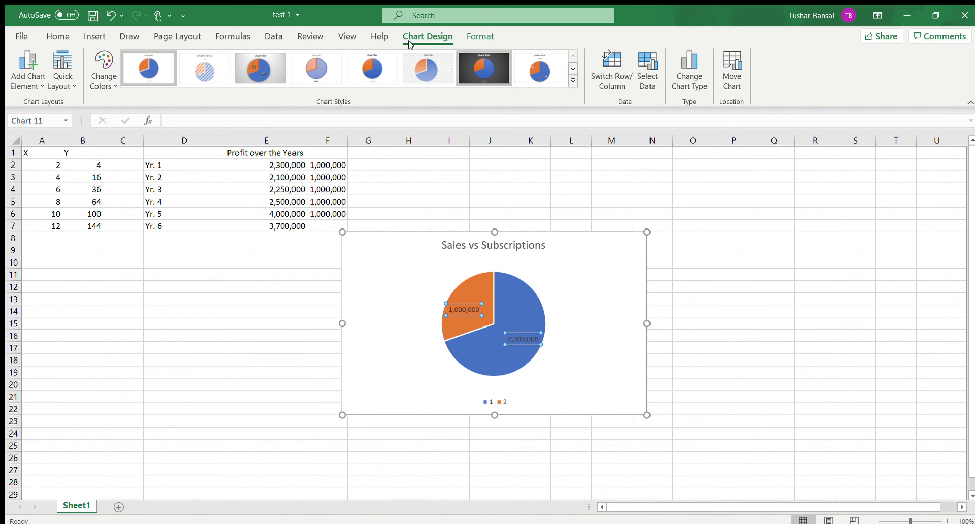
# Step: Try the dark chart style on the pie chart, and apply the pale translucent style with outlined slices instead
pyautogui.click(493, 67)
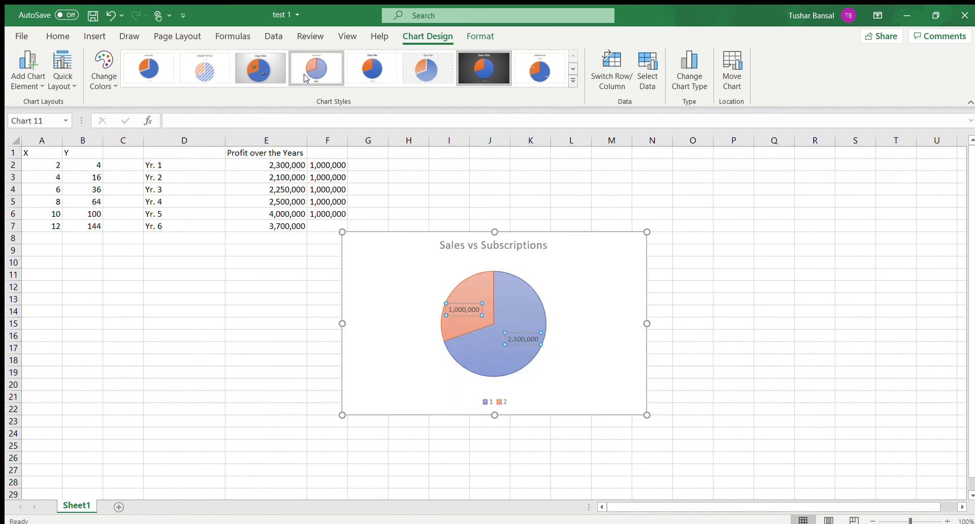
pyautogui.click(320, 76)
pyautogui.click(587, 200)
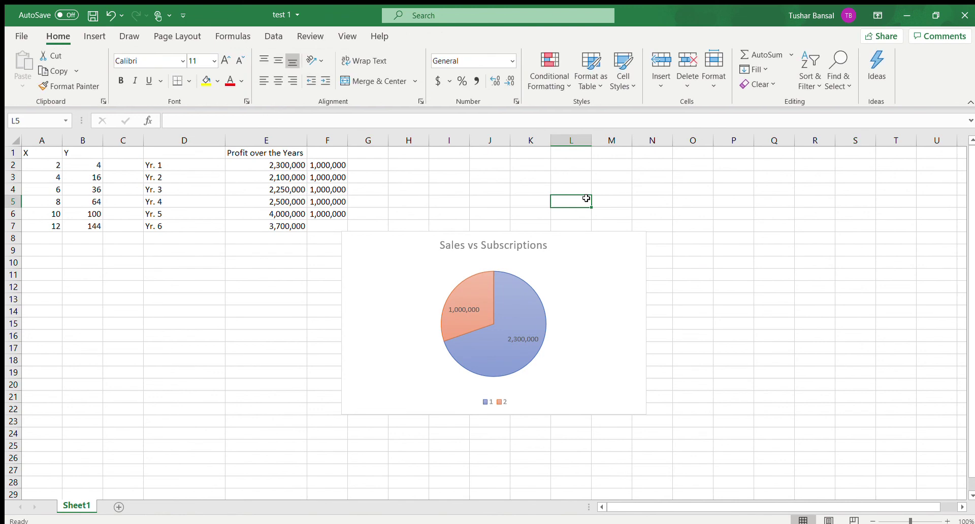